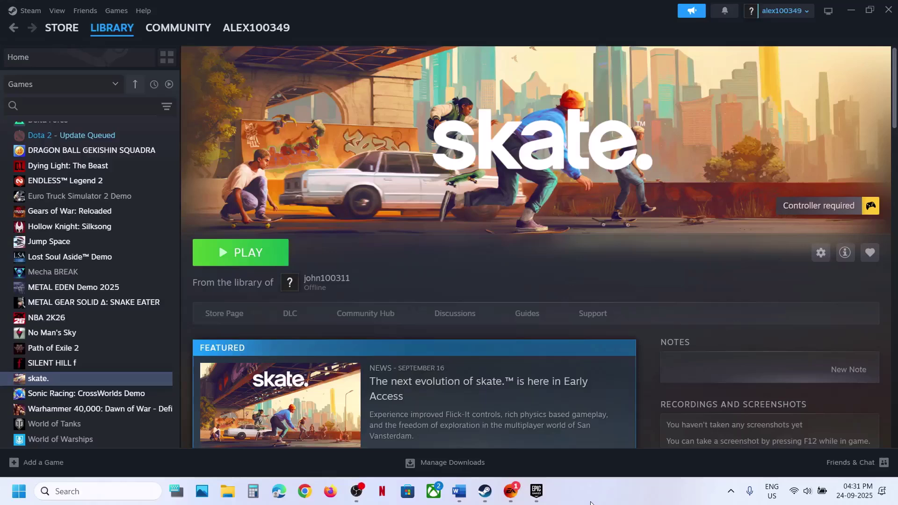
Step: Compare Step 1 of the Temp Fix notes with skate.'s pages in Steam, EA app and Epic
click(511, 491)
click(460, 495)
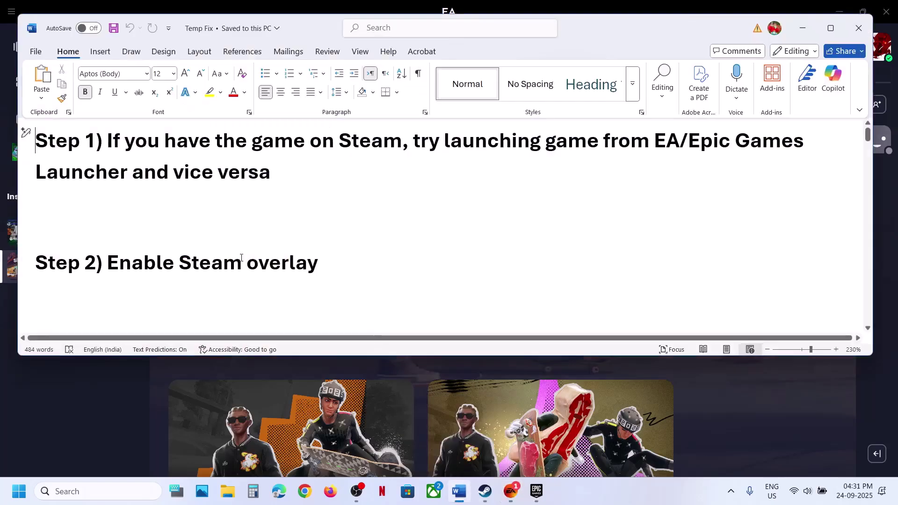
drag(121, 145, 734, 142)
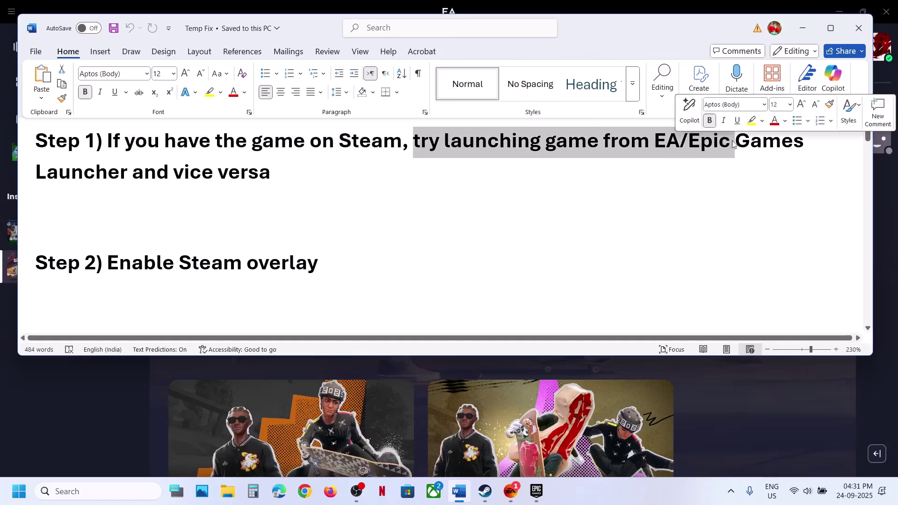
click(484, 499)
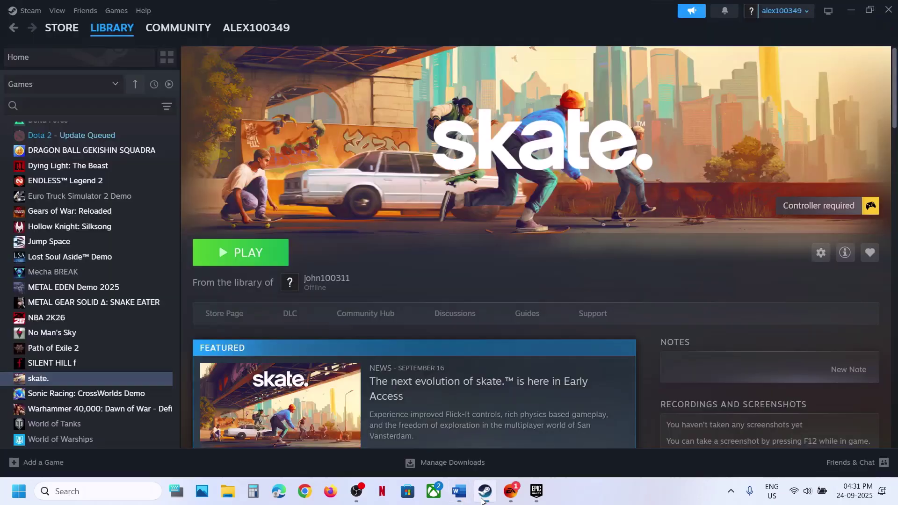
click(514, 499)
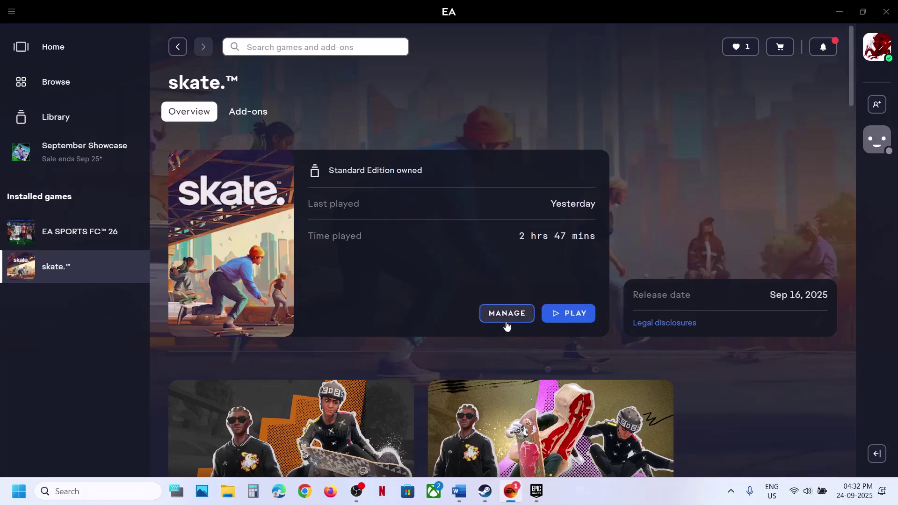
click(539, 495)
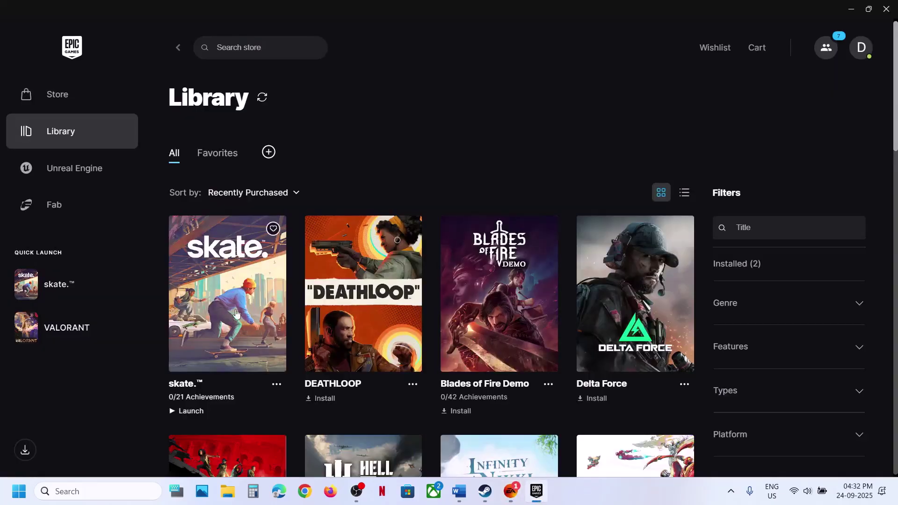
click(467, 495)
Step: Find and highlight the 'Enable Steam overlay' step in the Temp Fix notes
click(248, 265)
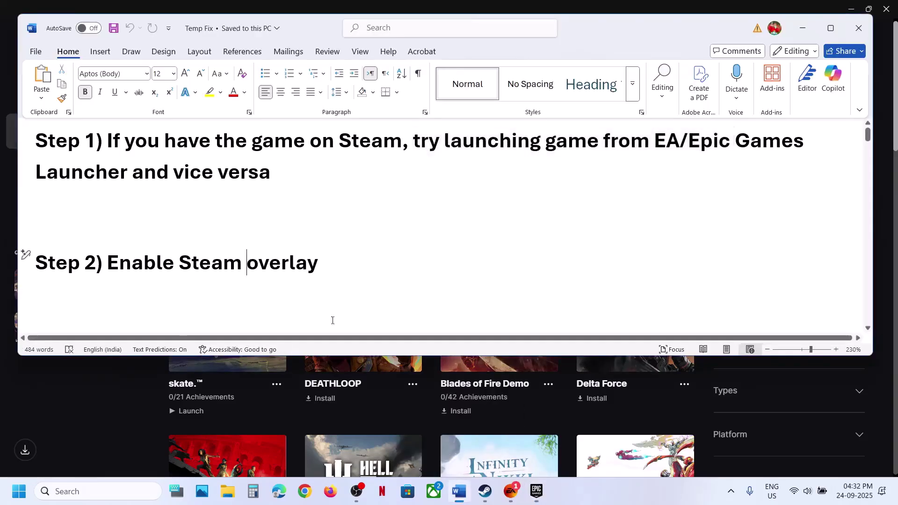
click(133, 397)
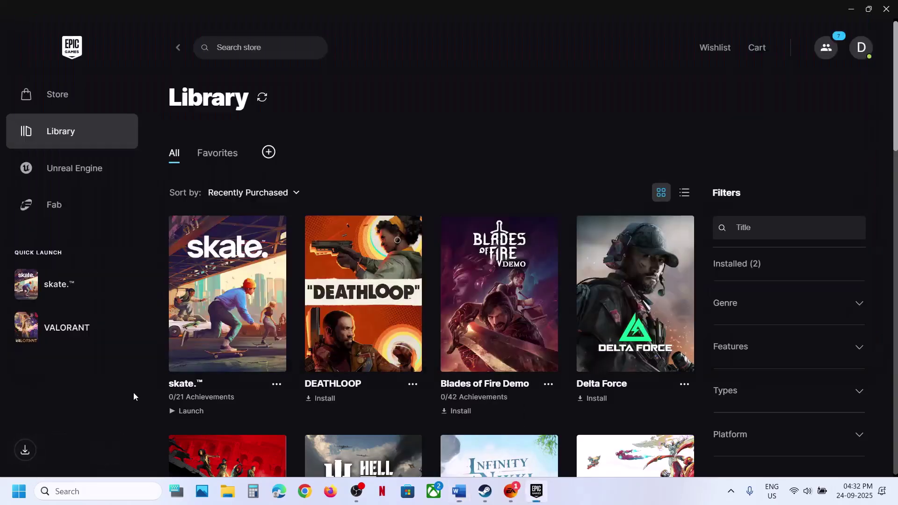
click(512, 492)
click(486, 492)
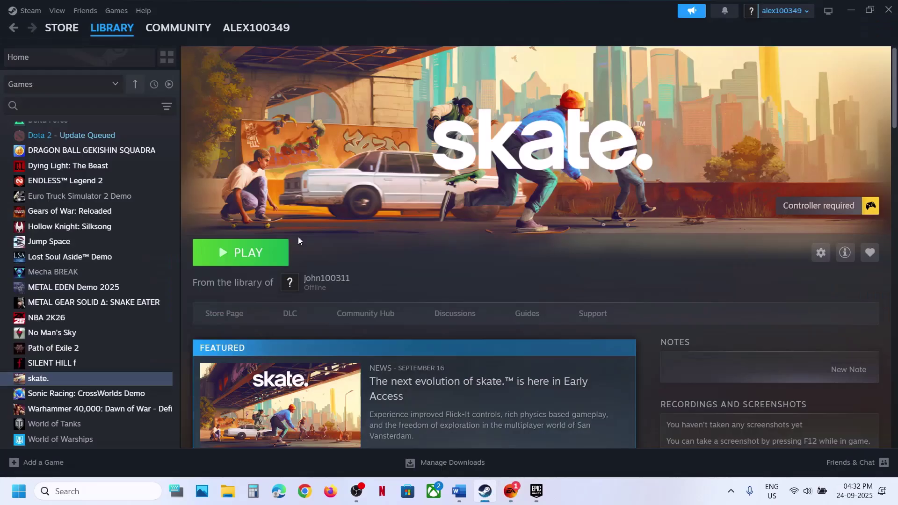
click(460, 491)
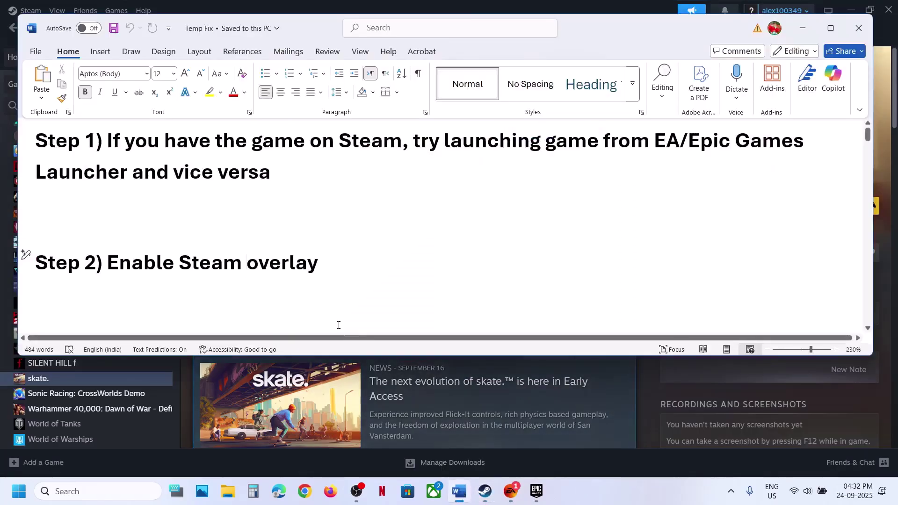
drag(107, 263, 353, 263)
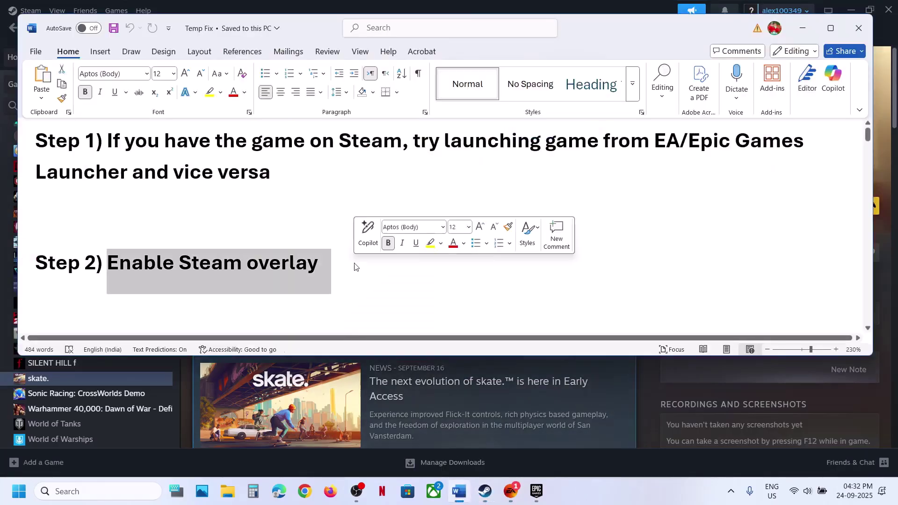
Step: Toggle skate.'s 'Enable the Steam Overlay while in-game' off and back on in its Properties
click(631, 11)
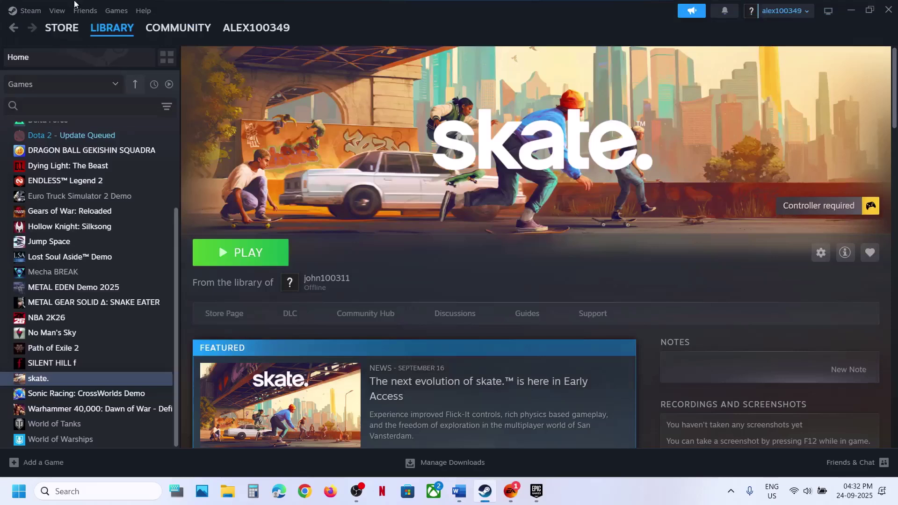
click(30, 13)
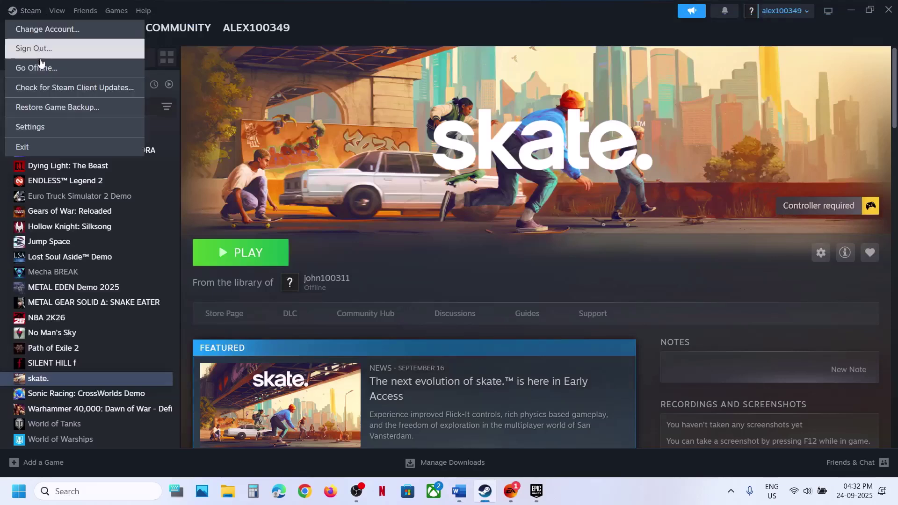
click(267, 107)
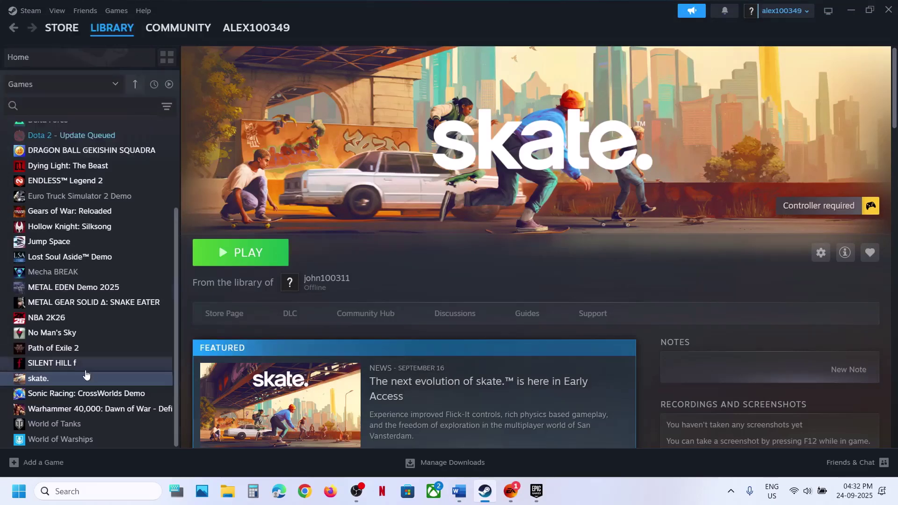
right_click(46, 378)
click(74, 366)
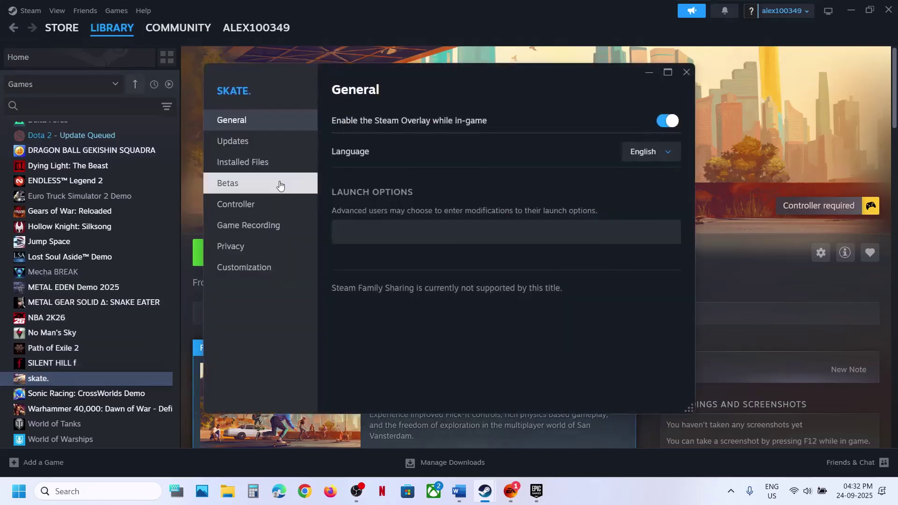
click(667, 122)
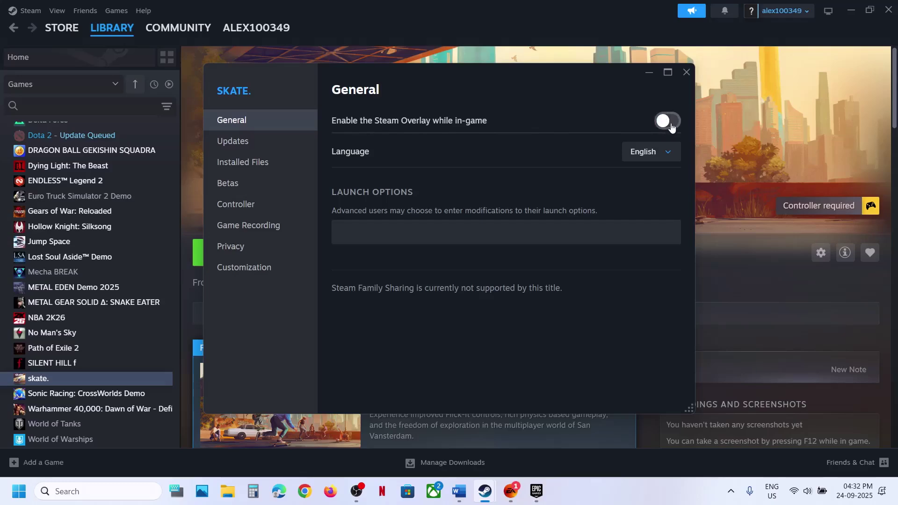
click(667, 122)
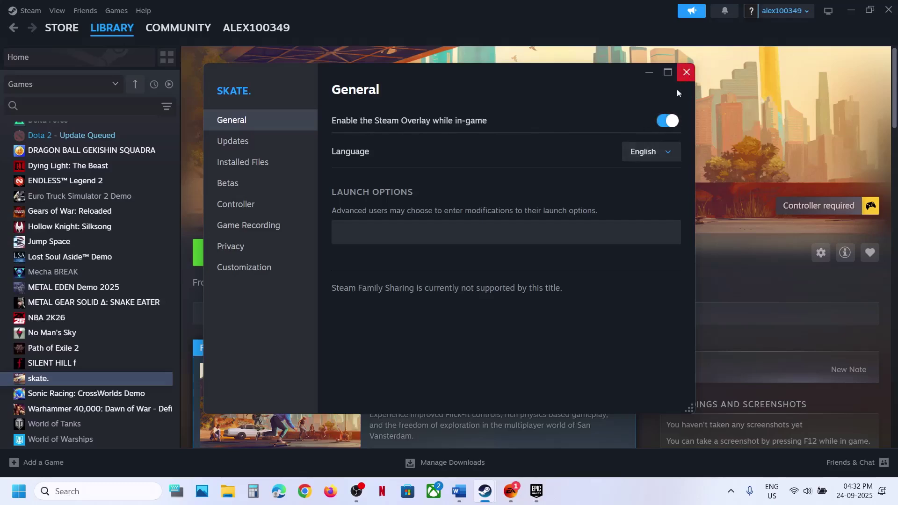
click(684, 77)
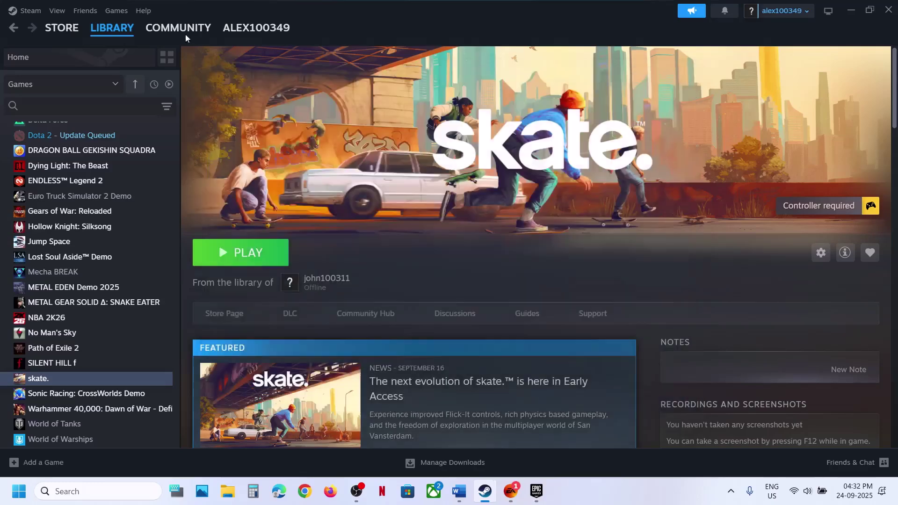
Step: Toggle the Steam Overlay off and on in Steam Settings > In Game
click(30, 10)
click(43, 135)
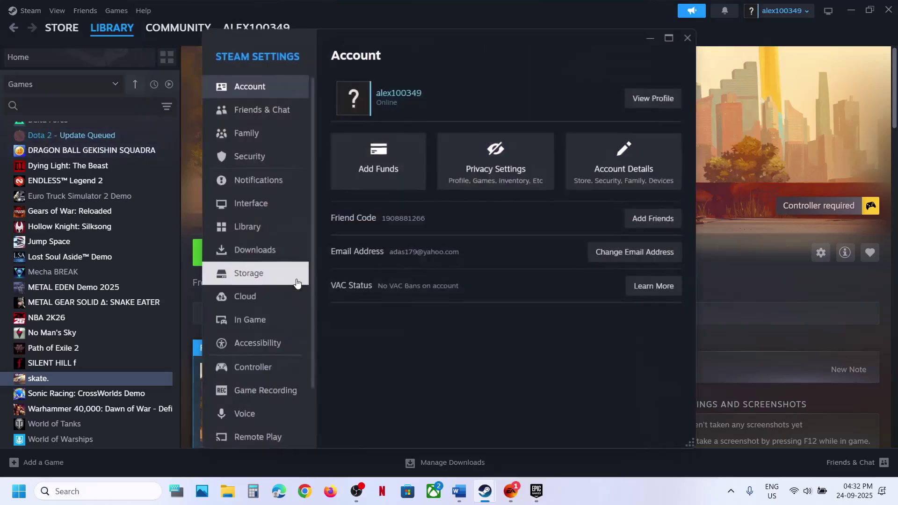
click(253, 320)
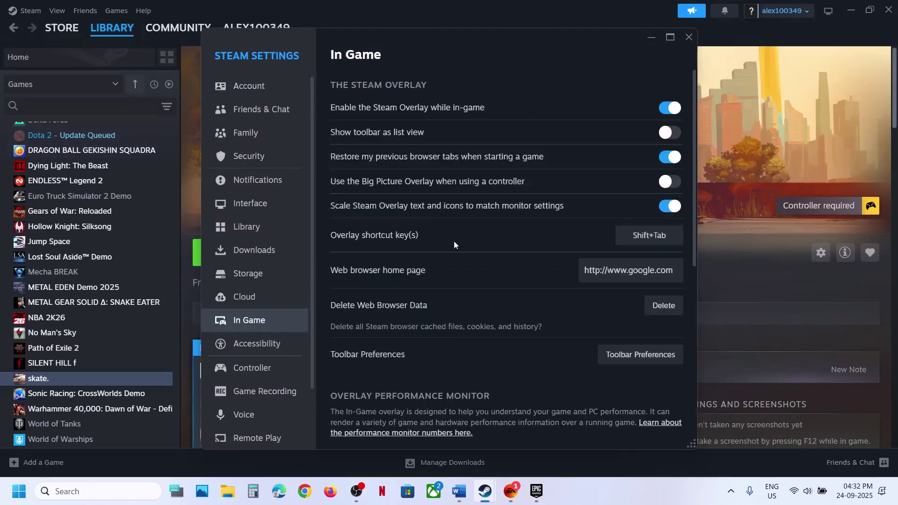
click(664, 107)
click(665, 107)
click(689, 36)
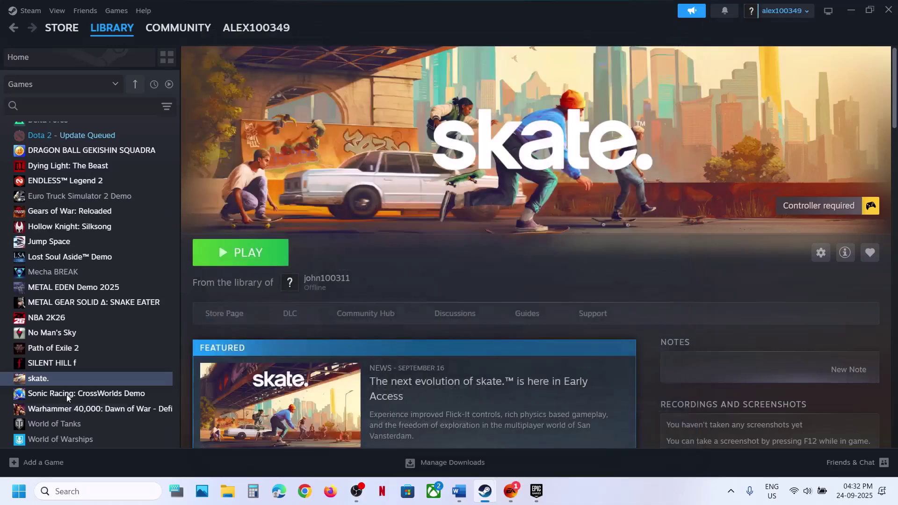
Step: Reopen skate.'s Properties to confirm the overlay is still enabled
right_click(42, 381)
click(71, 363)
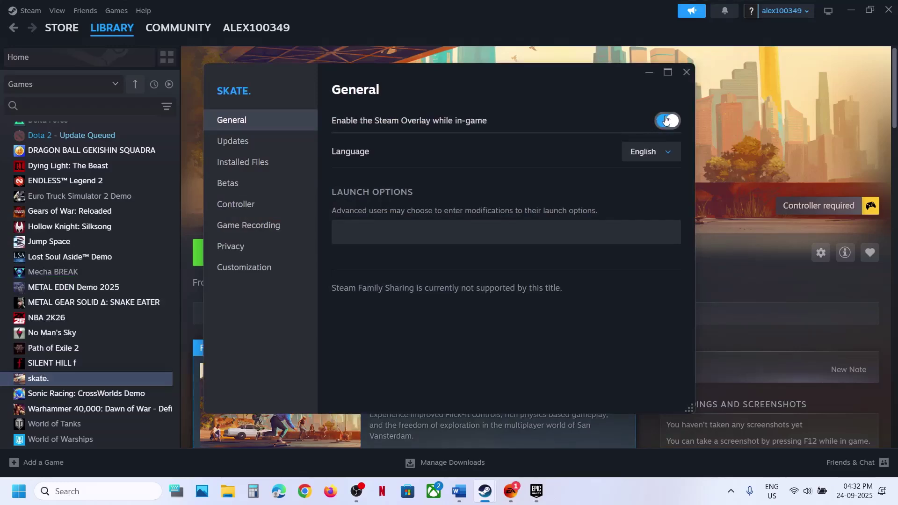
click(686, 72)
Step: Follow the Step 3 Microsoft Learn link and download vc_redist.x86.exe
click(458, 491)
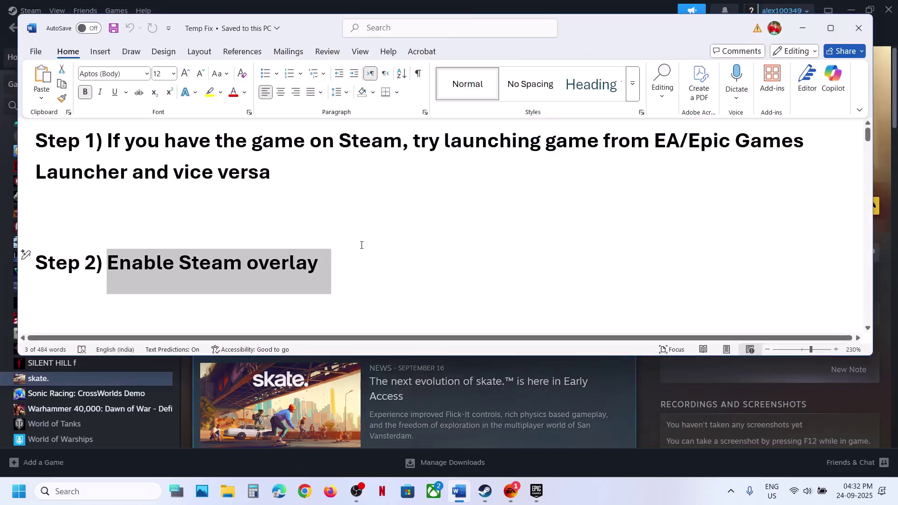
scroll(208, 280, down, 2)
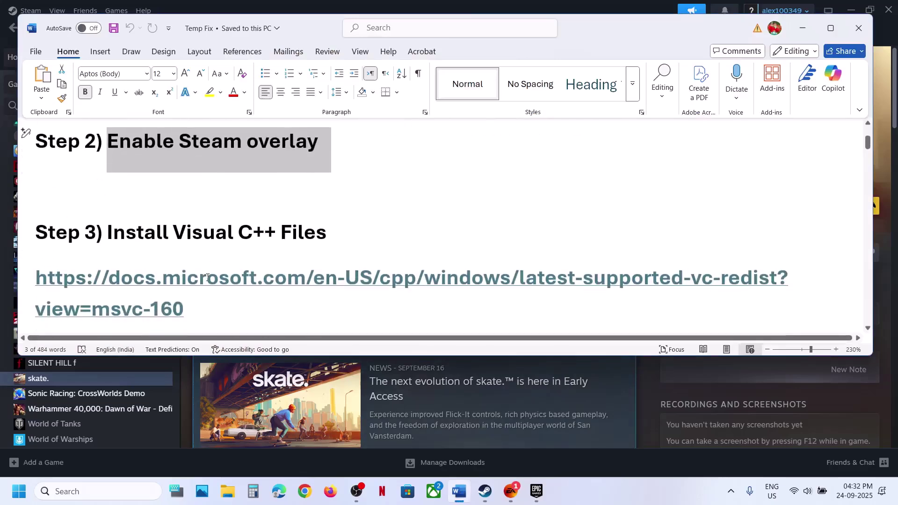
ctrl+click(209, 292)
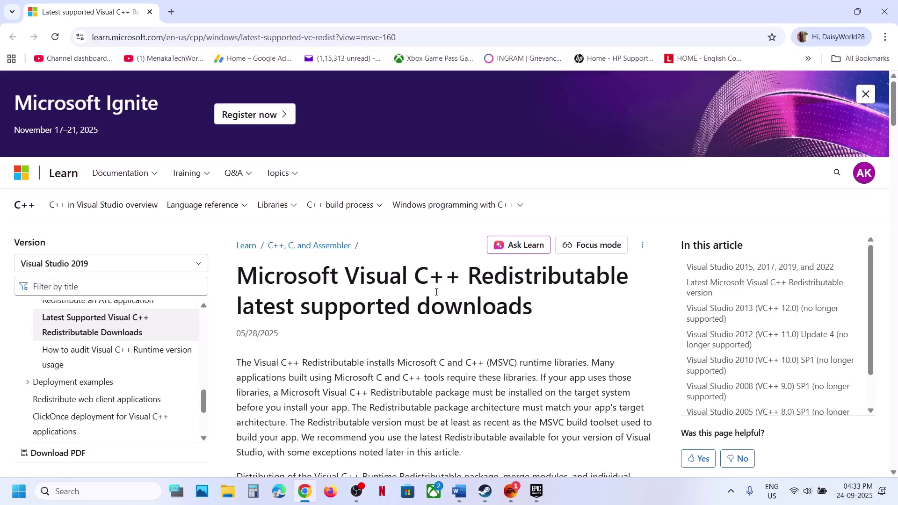
scroll(436, 295, down, 10)
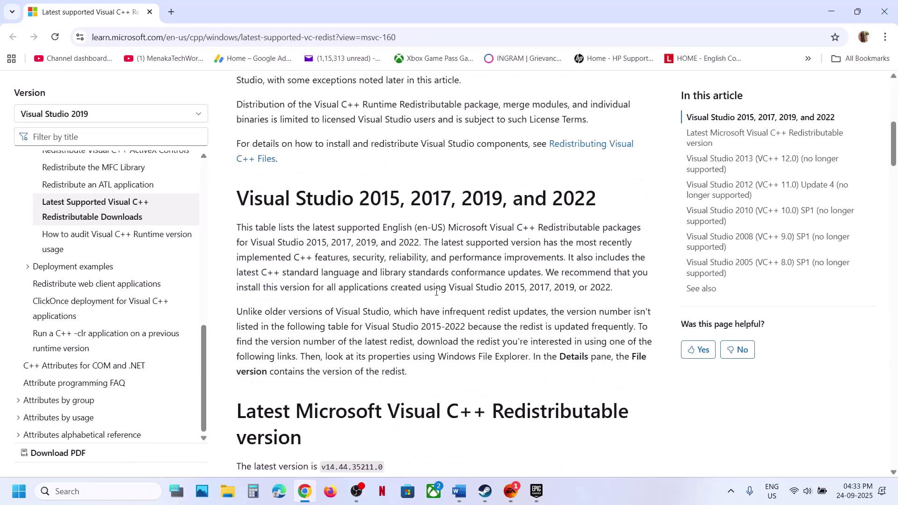
scroll(436, 295, down, 2)
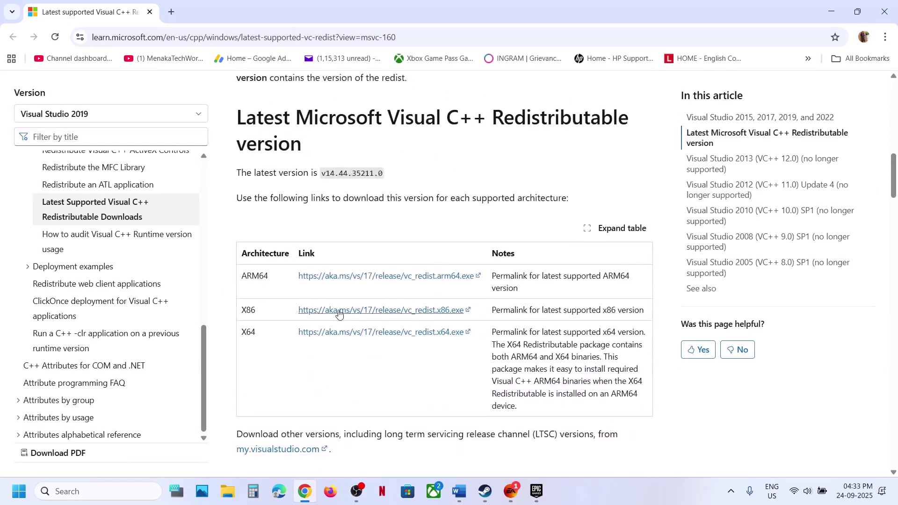
click(351, 312)
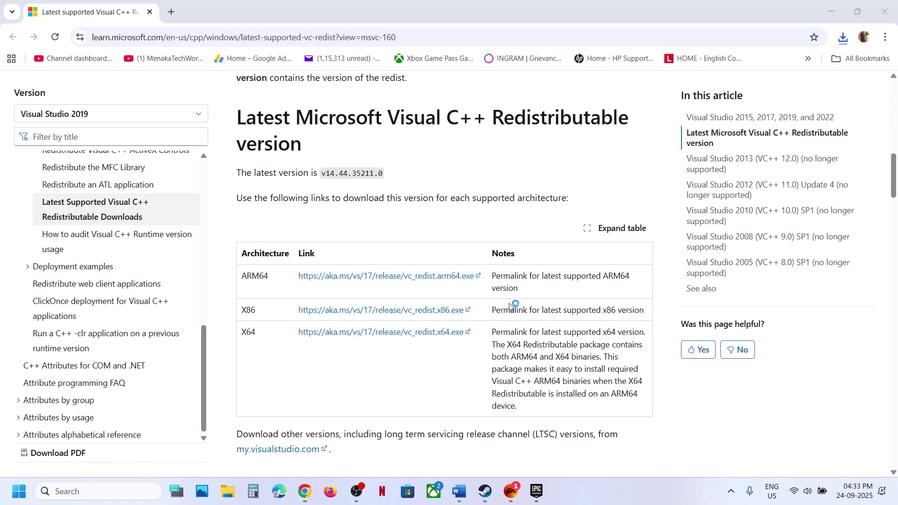
Step: Repair the x86 and x64 Visual C++ 2015-2022 Redistributables, approving each permission prompt
click(473, 311)
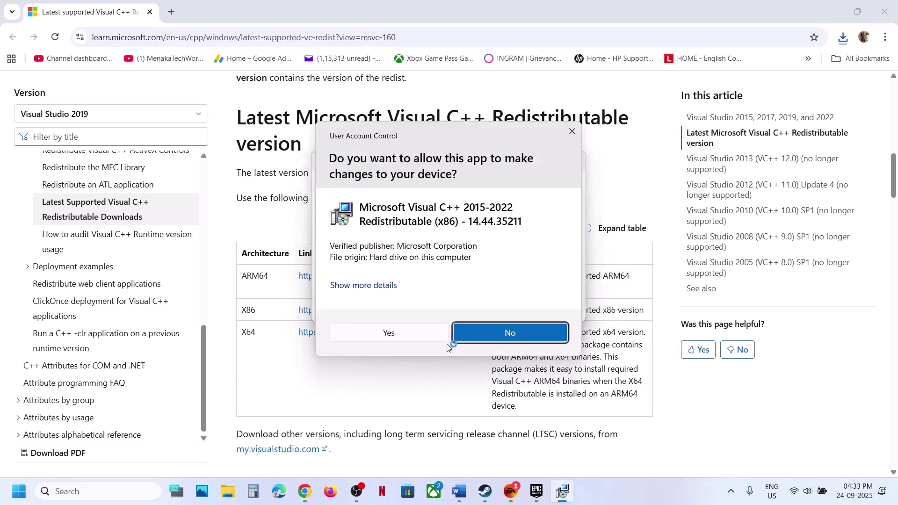
click(388, 333)
click(252, 333)
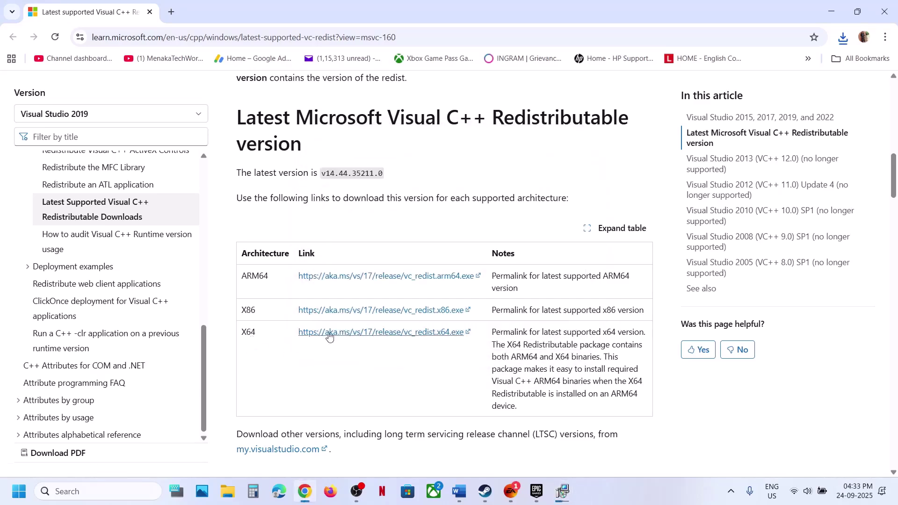
click(843, 37)
click(749, 90)
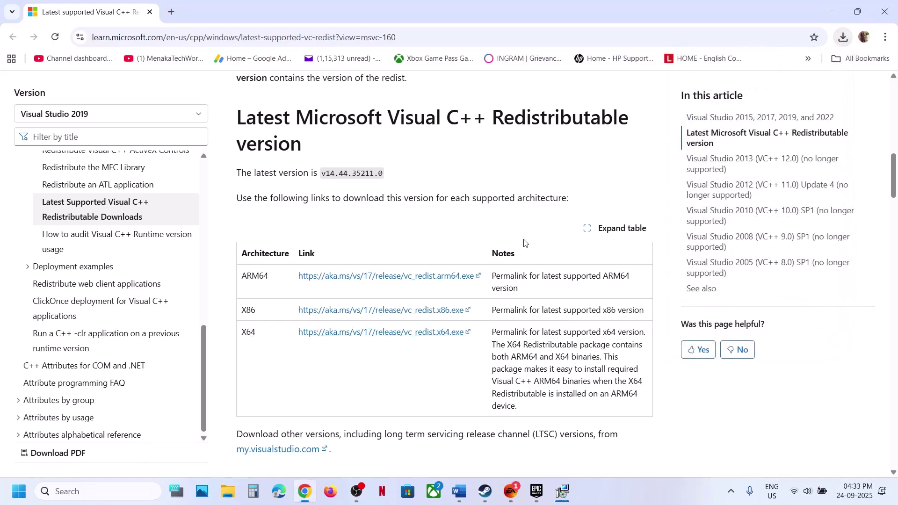
click(463, 309)
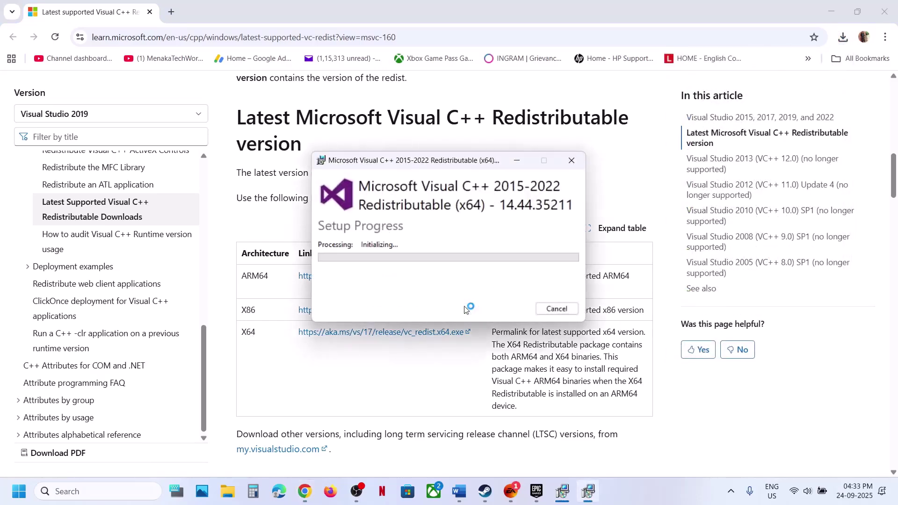
click(411, 330)
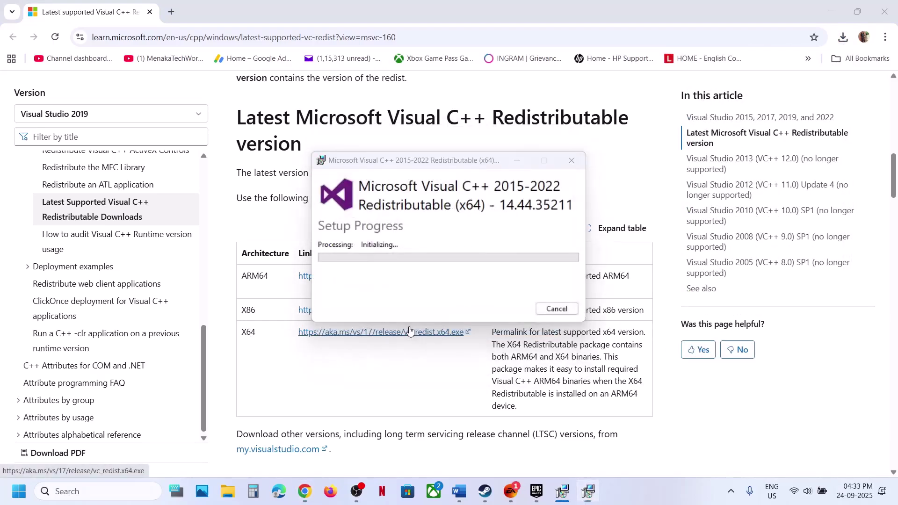
Step: Close the x86 and x64 Setup Successful windows
click(567, 497)
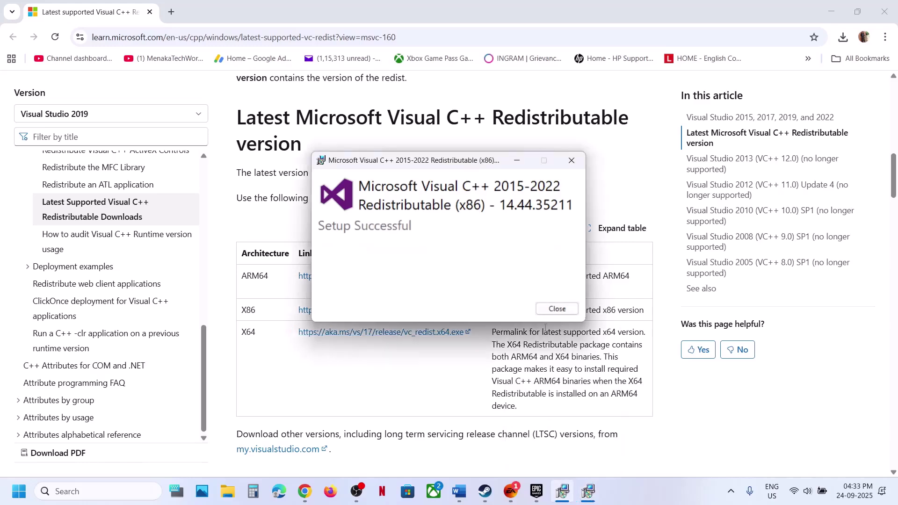
drag(466, 167, 148, 218)
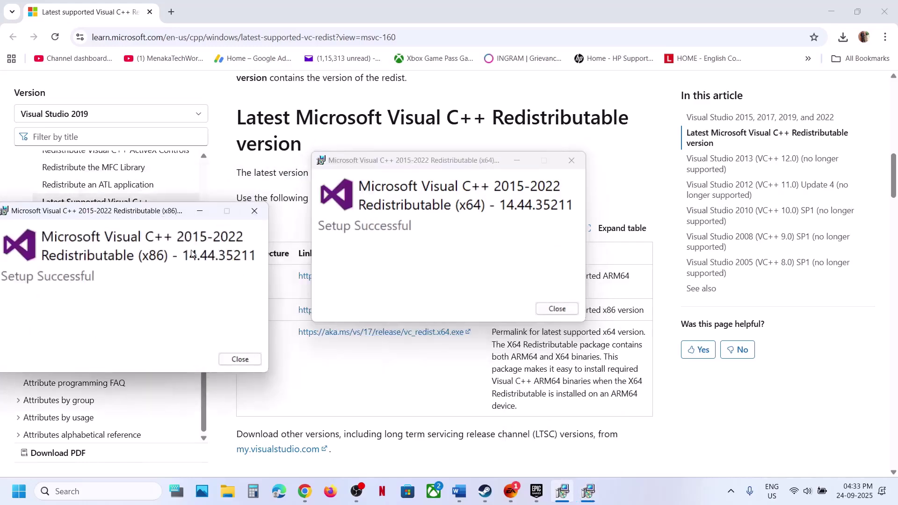
click(239, 359)
click(557, 309)
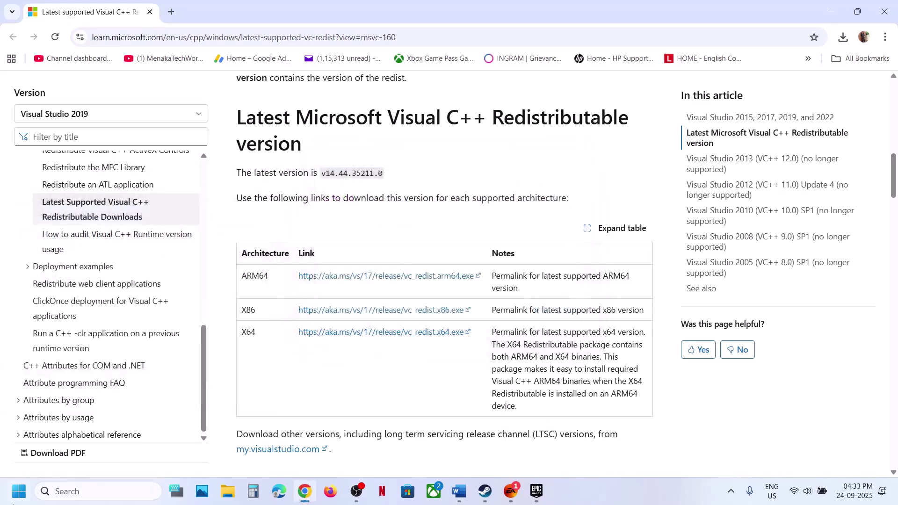
click(19, 491)
Step: Scroll the Word notes to Step 4 and follow its help.ea.com EA AntiCheat link
click(341, 451)
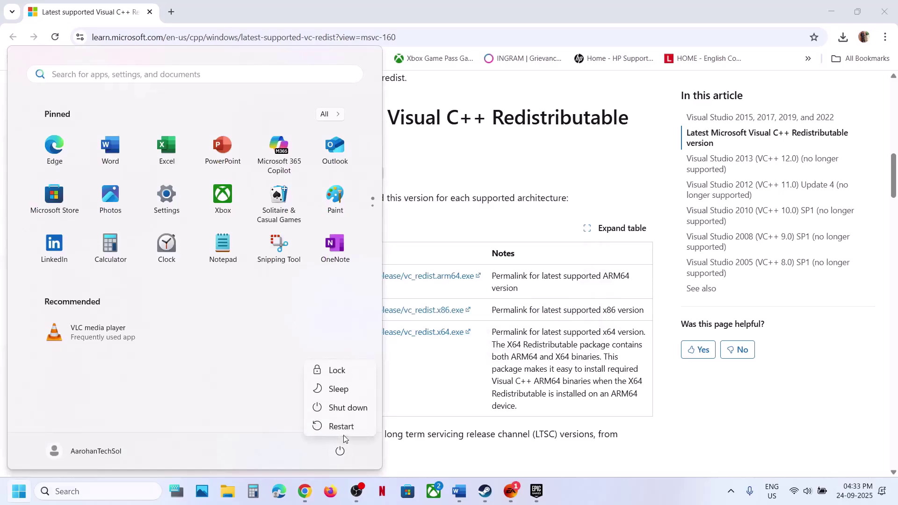
click(484, 494)
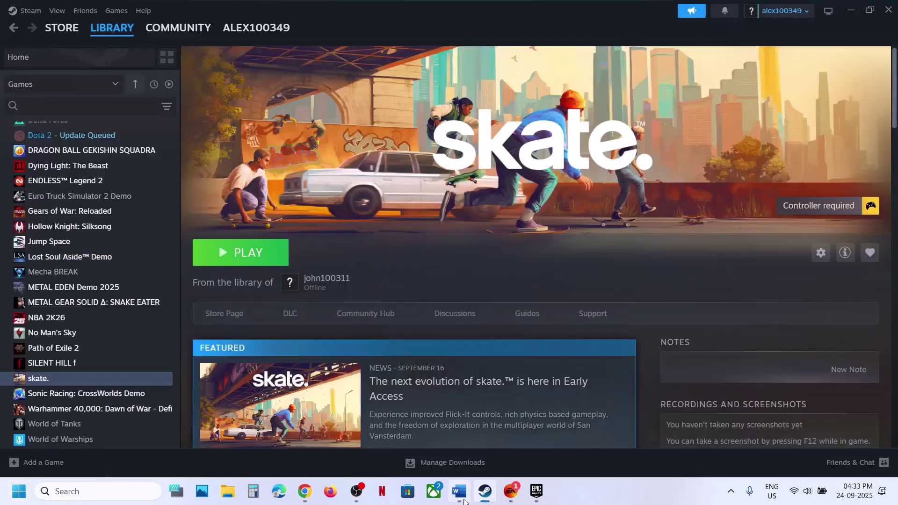
click(462, 498)
scroll(306, 261, down, 2)
scroll(307, 261, down, 3)
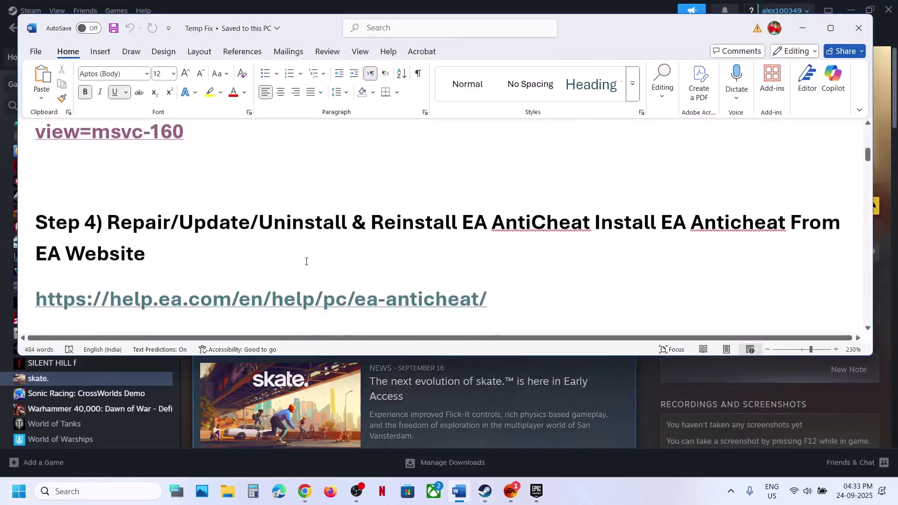
drag(129, 216, 450, 240)
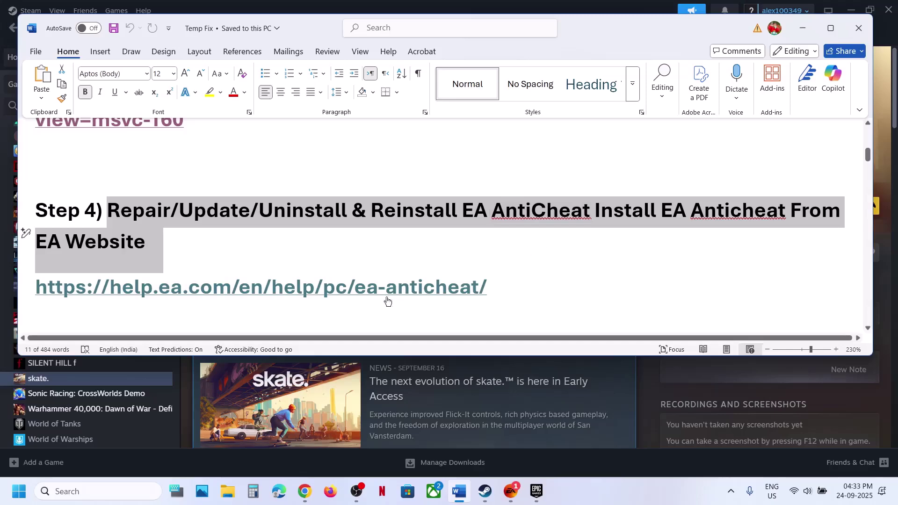
ctrl+click(366, 300)
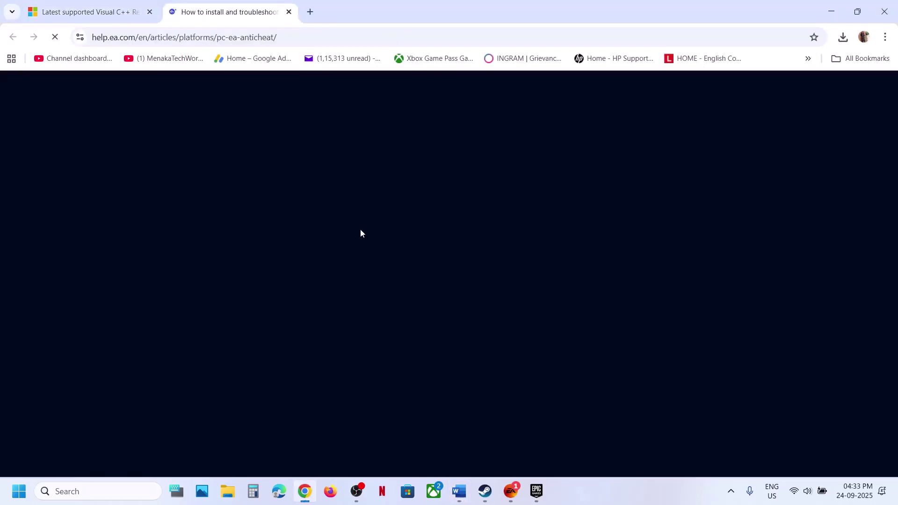
Step: Download the 'EA Javelin anticheat installer' from the How to install section
scroll(361, 233, down, 5)
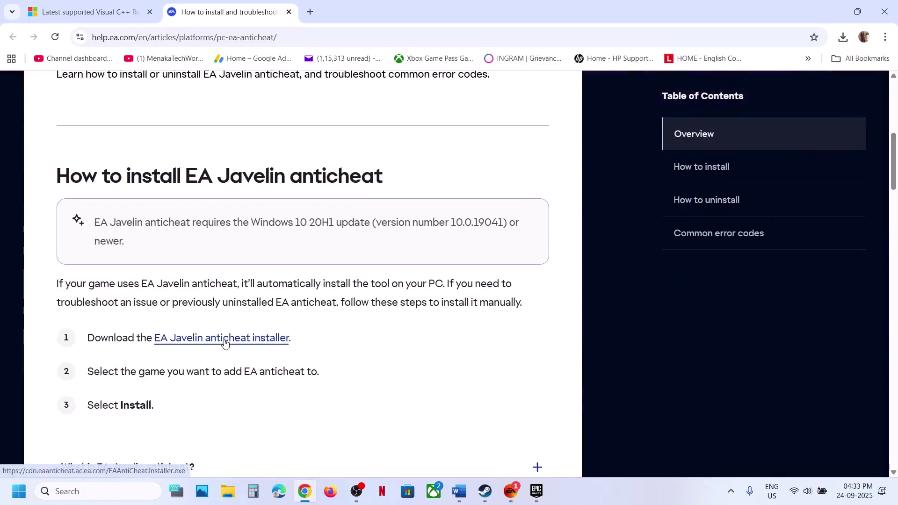
click(225, 340)
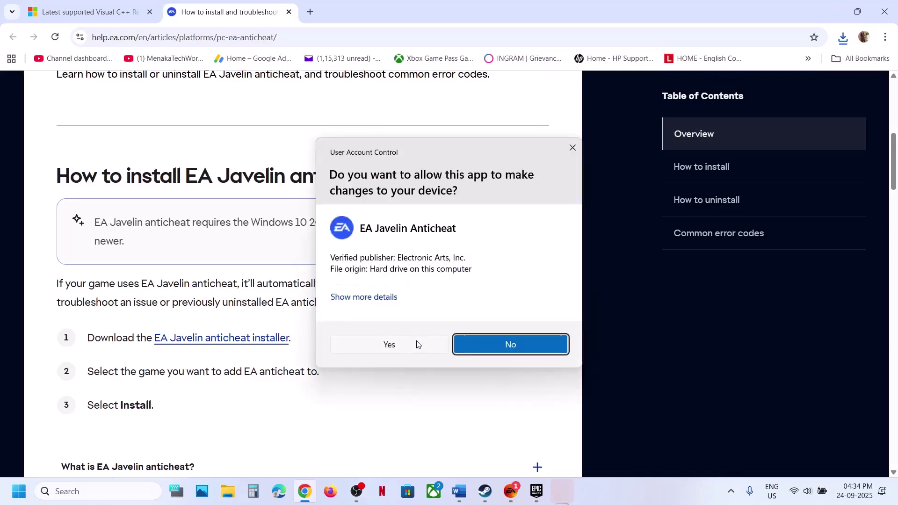
Step: Approve the installer, select '(Installed) skate.' and start Repair
click(413, 349)
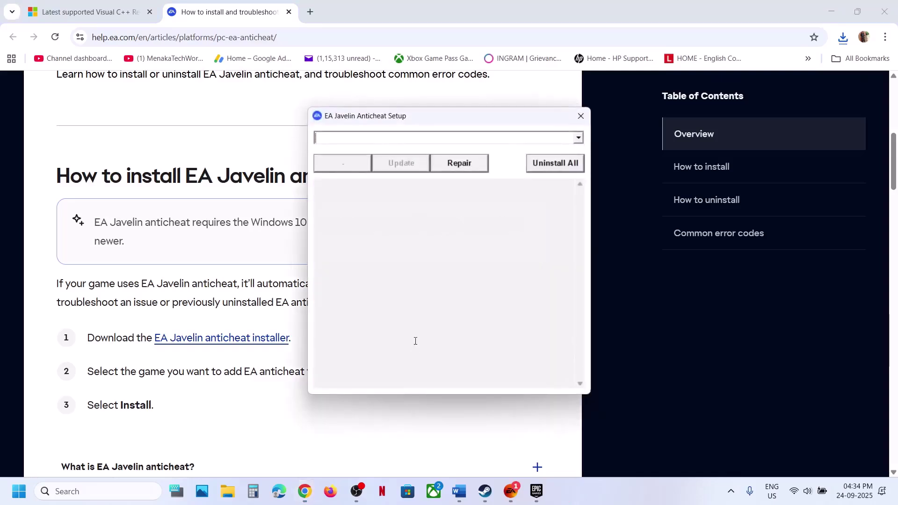
click(578, 137)
scroll(426, 190, down, 2)
scroll(427, 190, down, 3)
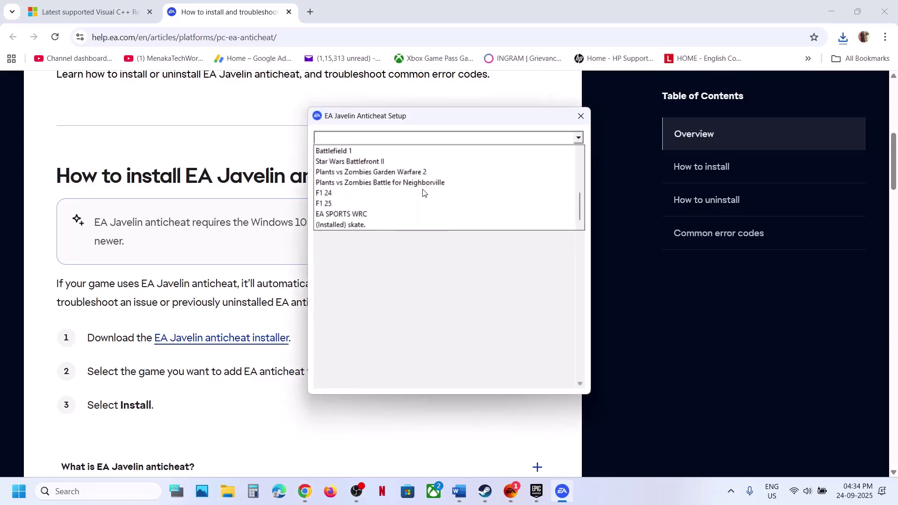
click(344, 226)
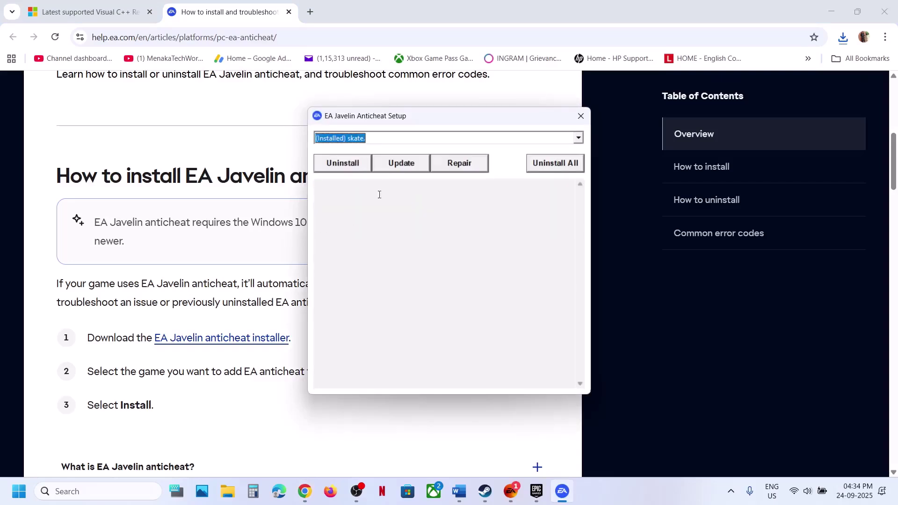
click(458, 164)
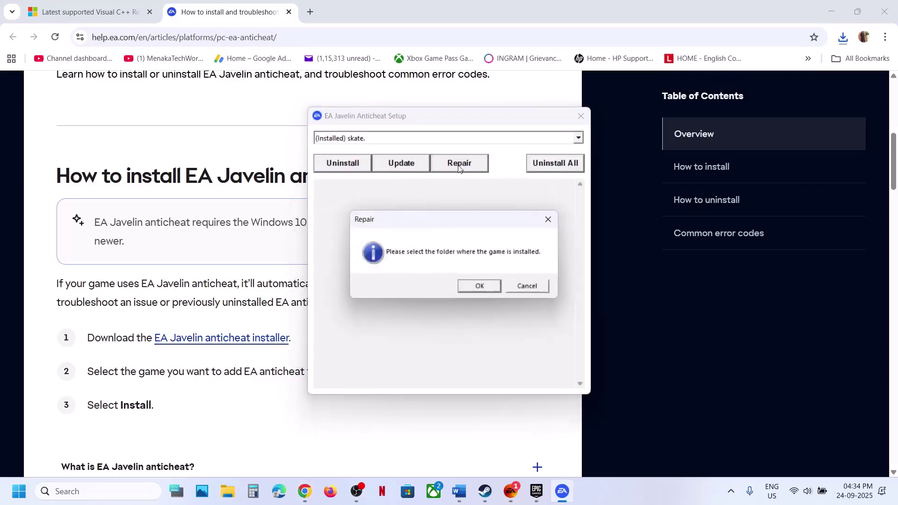
click(478, 286)
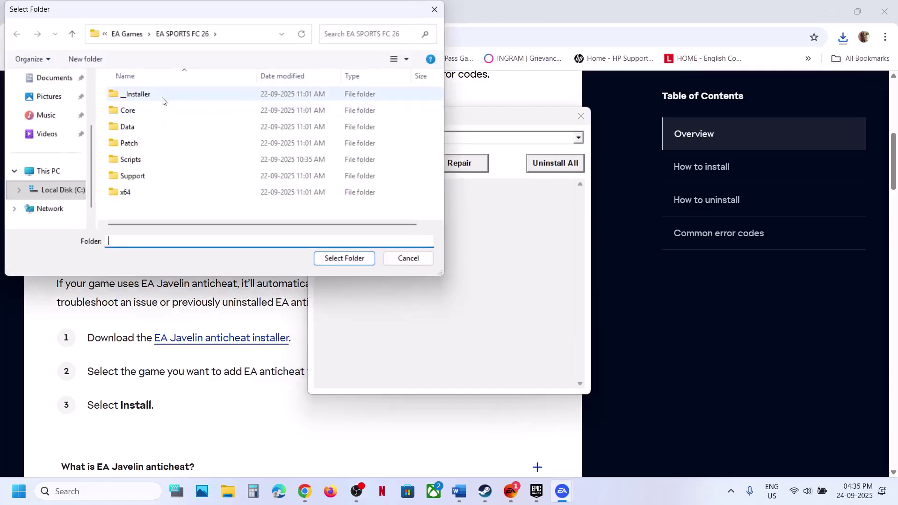
Step: Choose Program Files\EA Games\Skate as the game folder to finish the repair
click(132, 37)
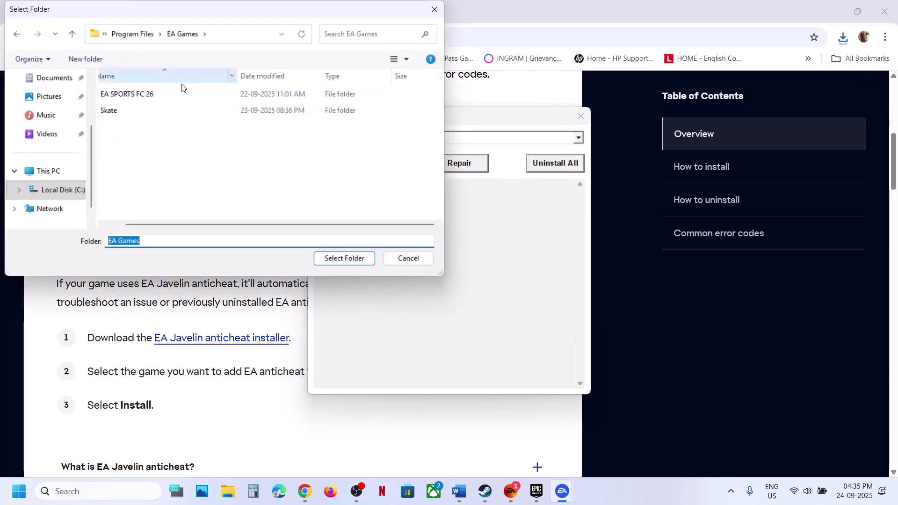
click(127, 113)
double_click(127, 113)
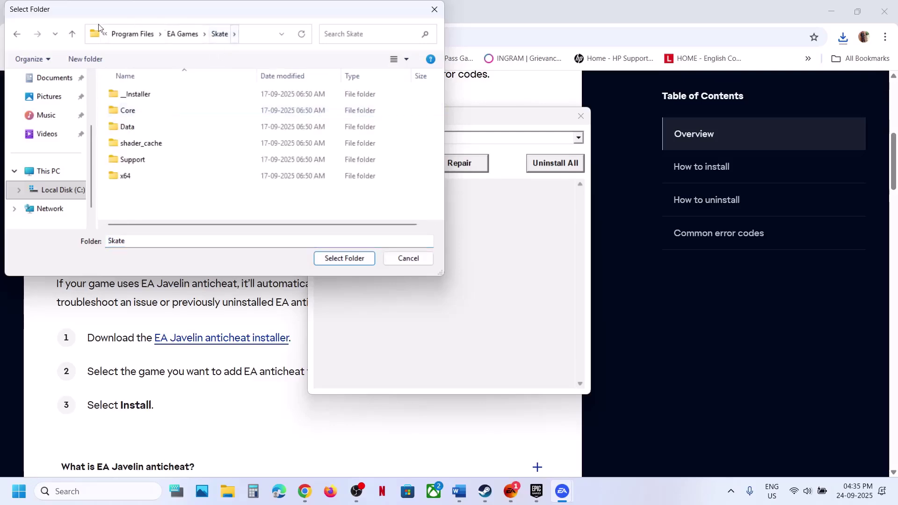
click(74, 34)
click(129, 112)
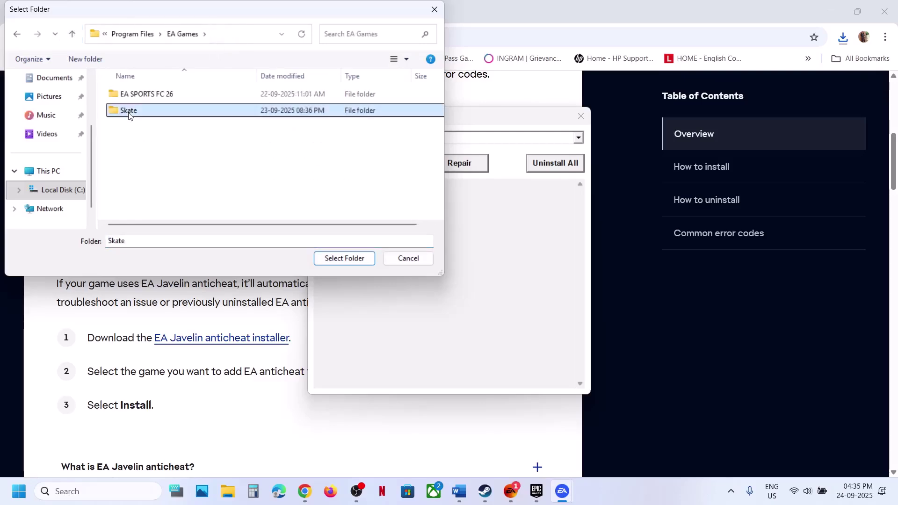
click(332, 258)
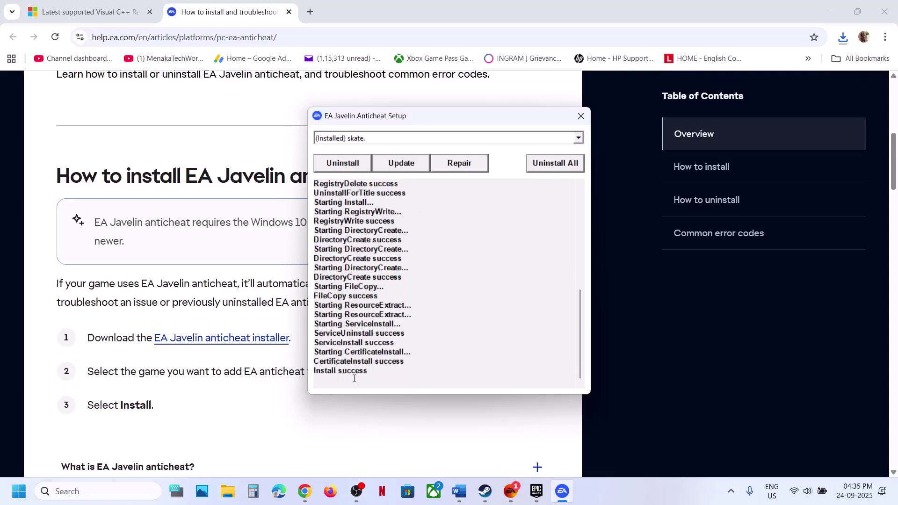
click(512, 495)
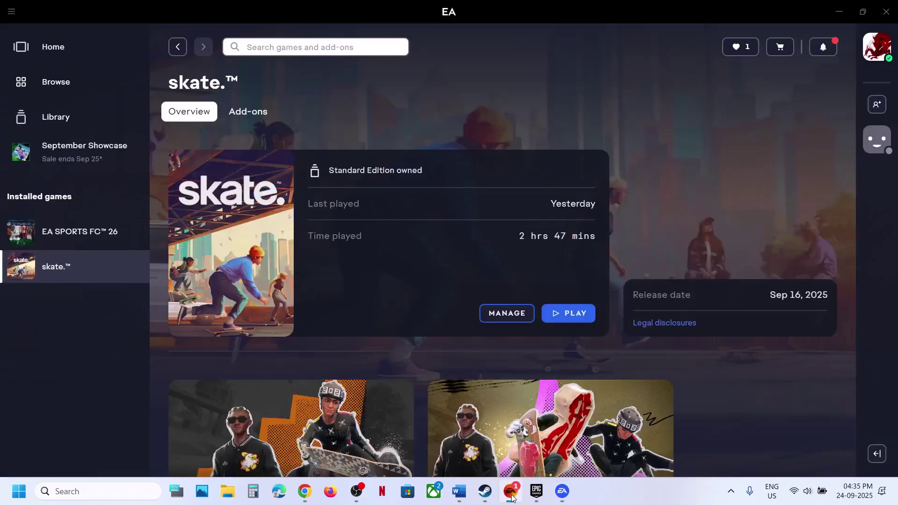
Step: Run Update, then Uninstall, then Install for skate.'s anticheat
click(511, 496)
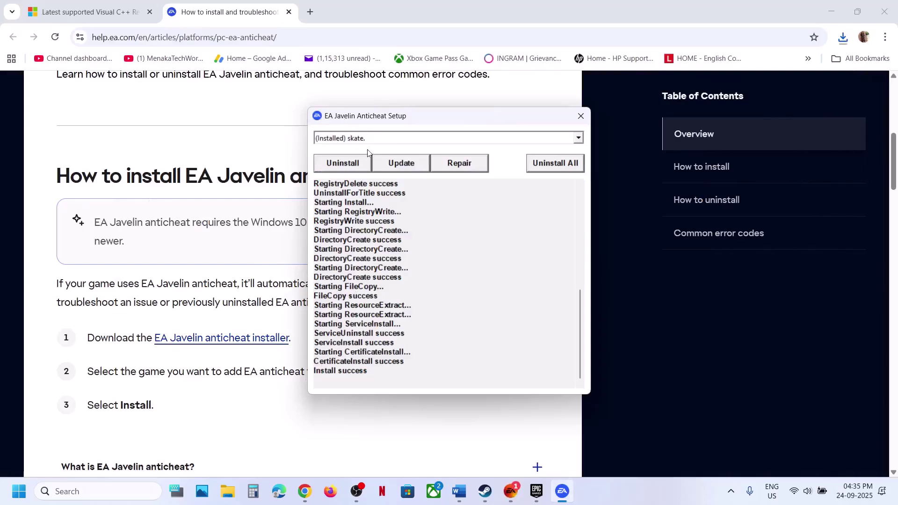
click(392, 165)
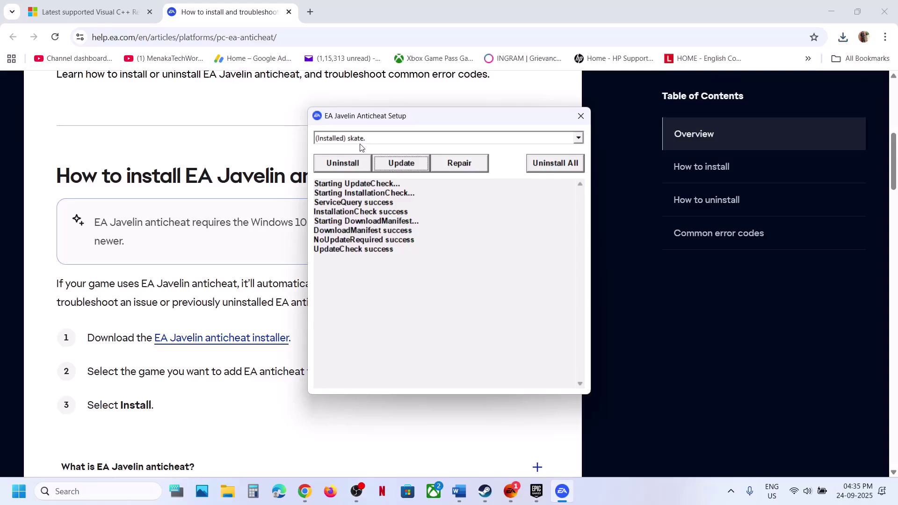
click(349, 164)
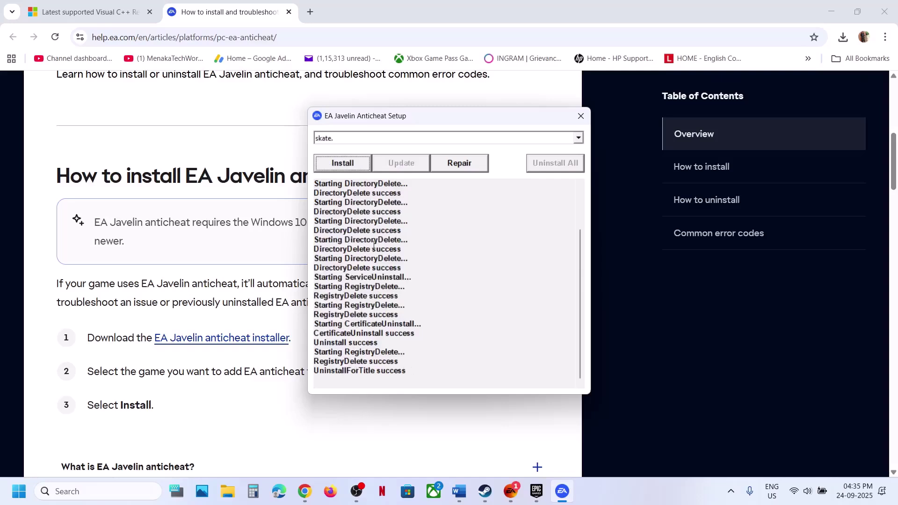
click(339, 164)
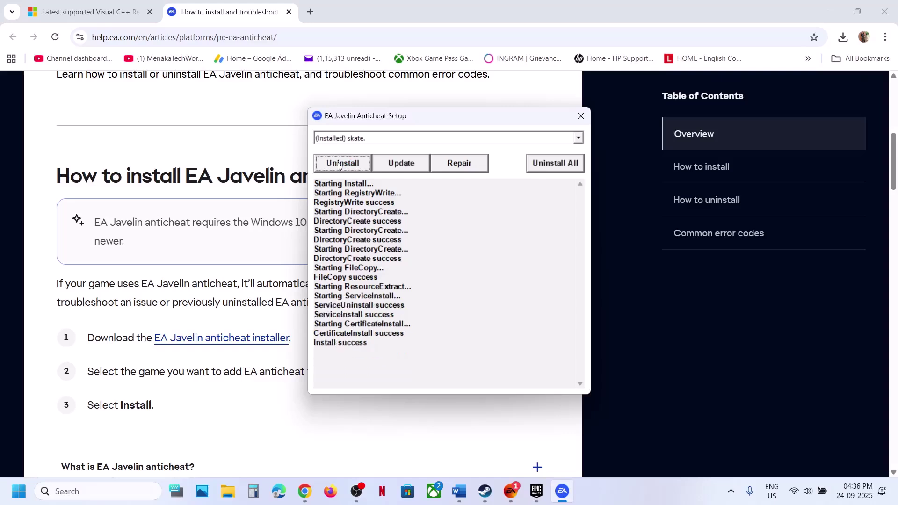
click(369, 339)
Step: Uninstall skate.'s anticheat once more and close the setup window
click(513, 497)
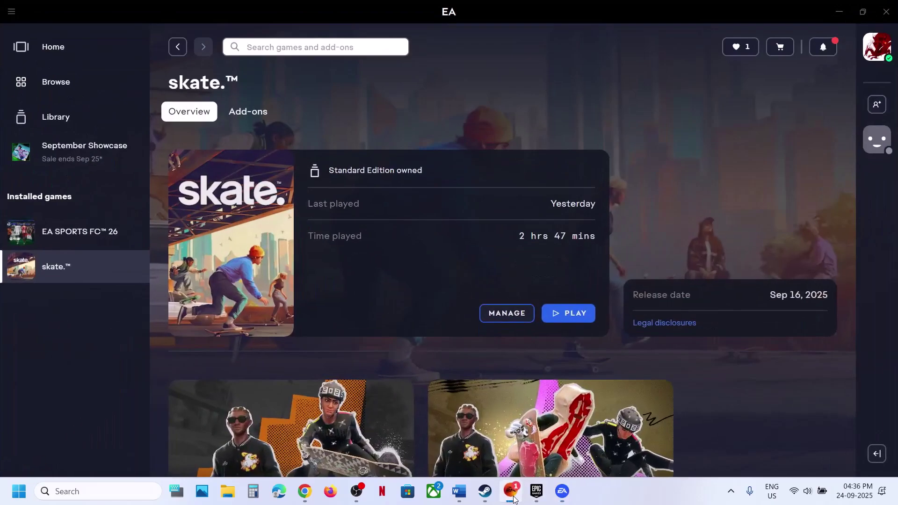
click(513, 497)
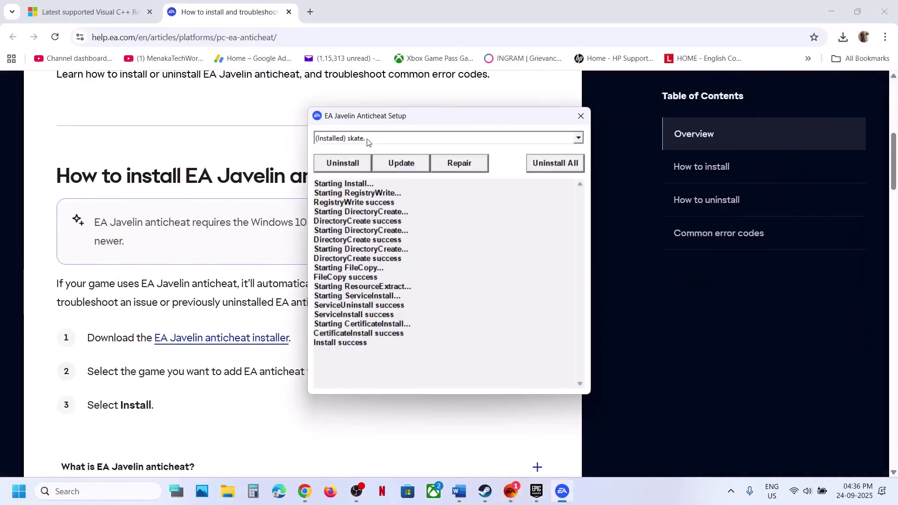
click(345, 167)
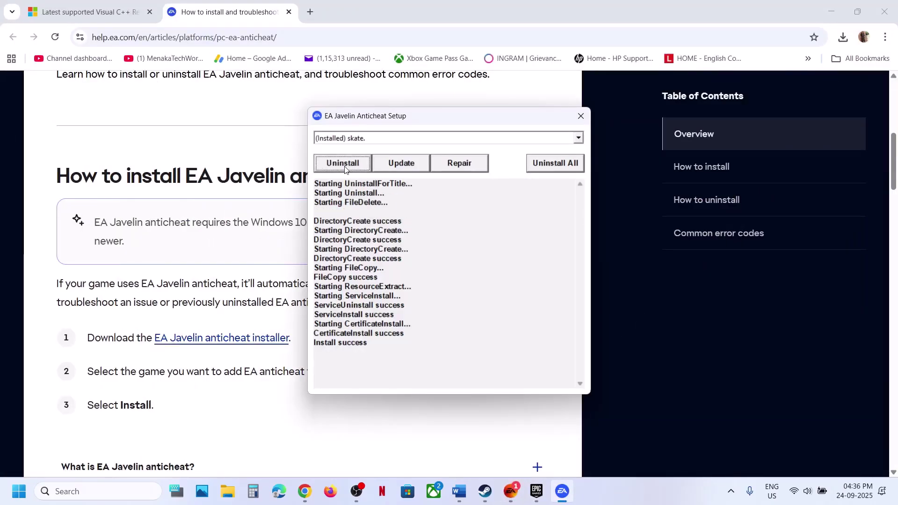
click(581, 117)
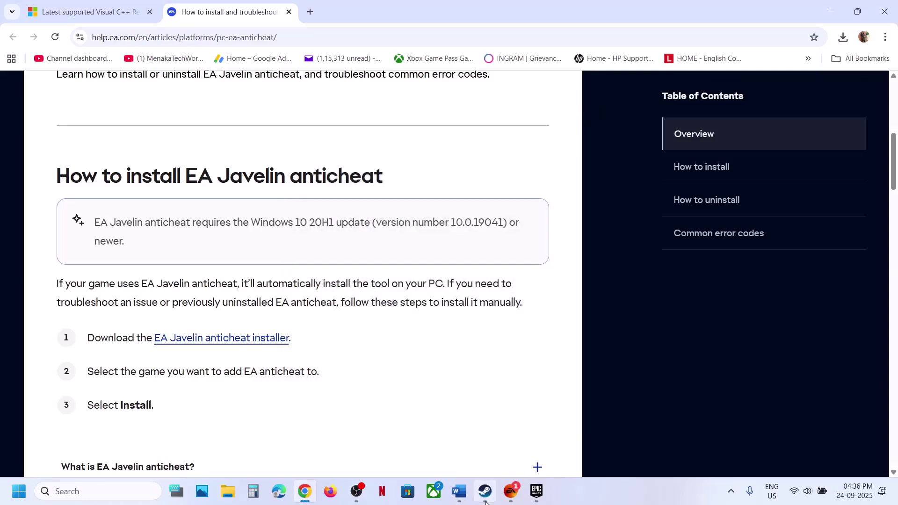
Step: From skate.'s EA app properties, run Skate\__Installer\EAAntiCheat\EAAntiCheat.Installer
click(510, 496)
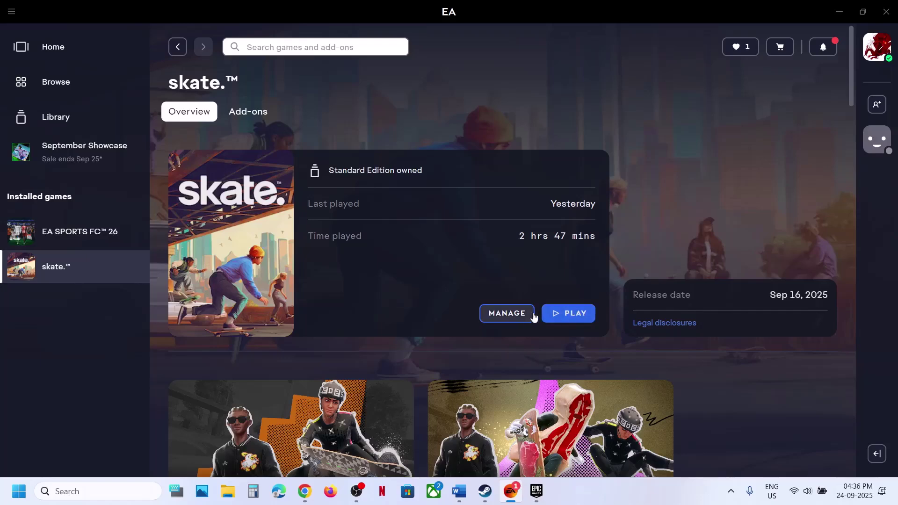
click(511, 317)
click(530, 345)
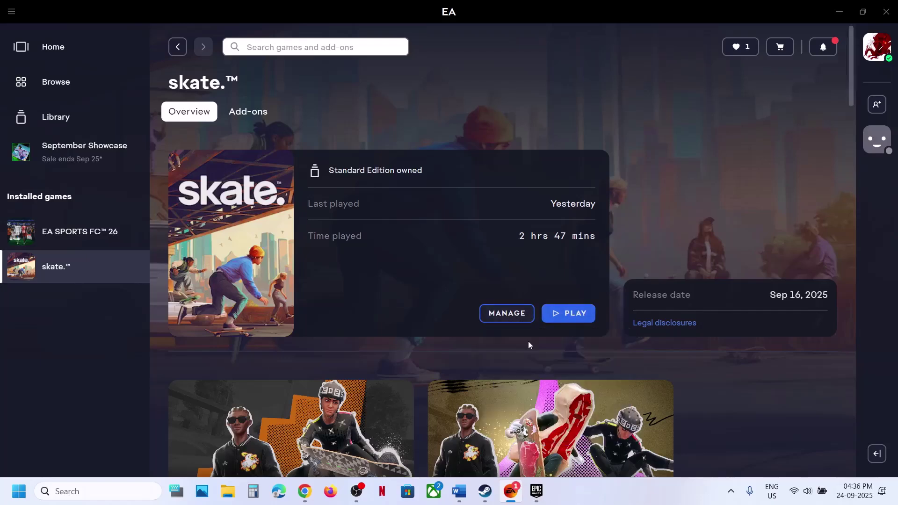
click(571, 161)
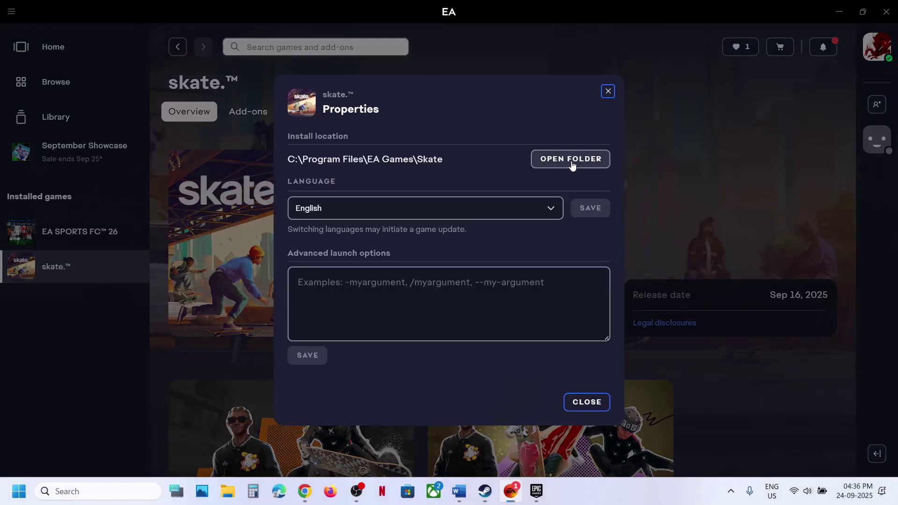
click(181, 111)
double_click(180, 111)
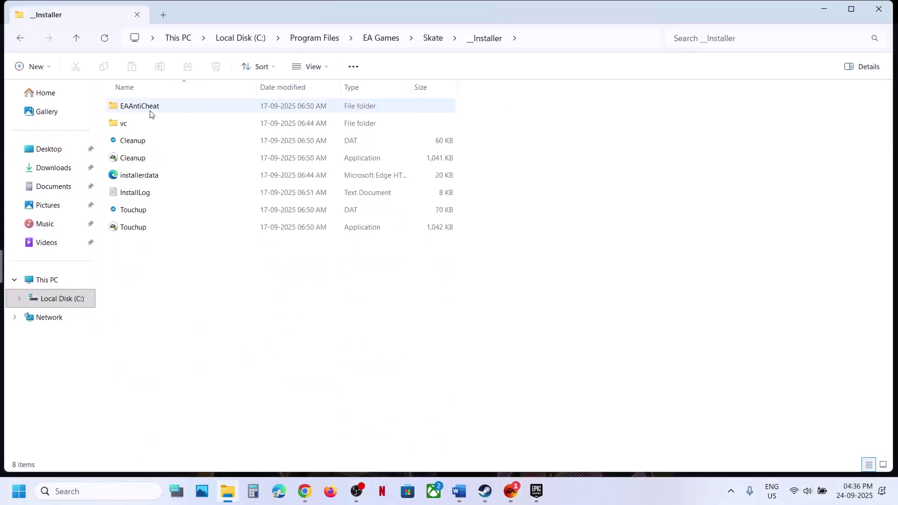
double_click(150, 112)
click(181, 108)
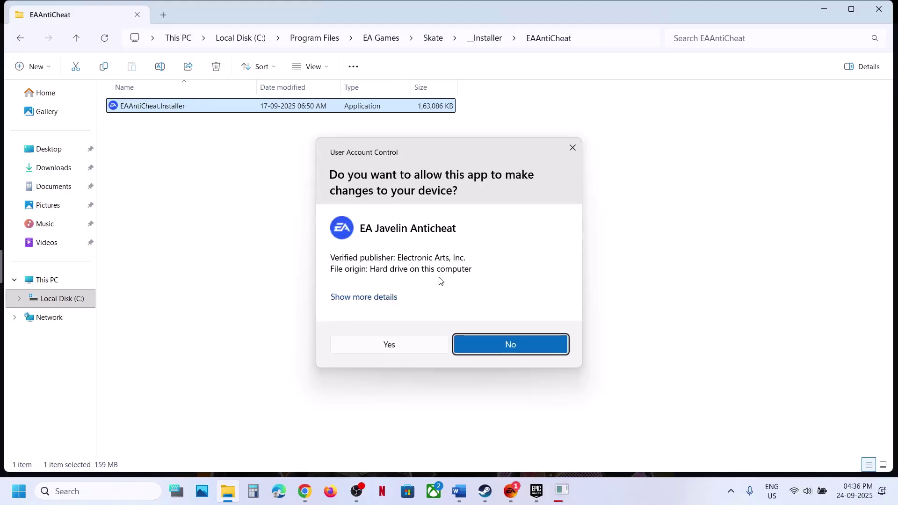
Step: Approve the installer, then close EA Javelin Anticheat Setup and skate.'s properties
click(400, 343)
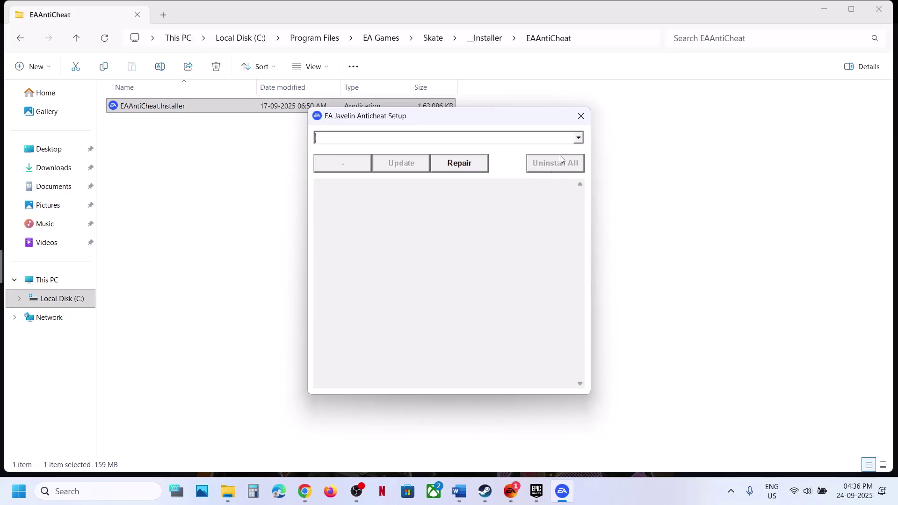
click(581, 116)
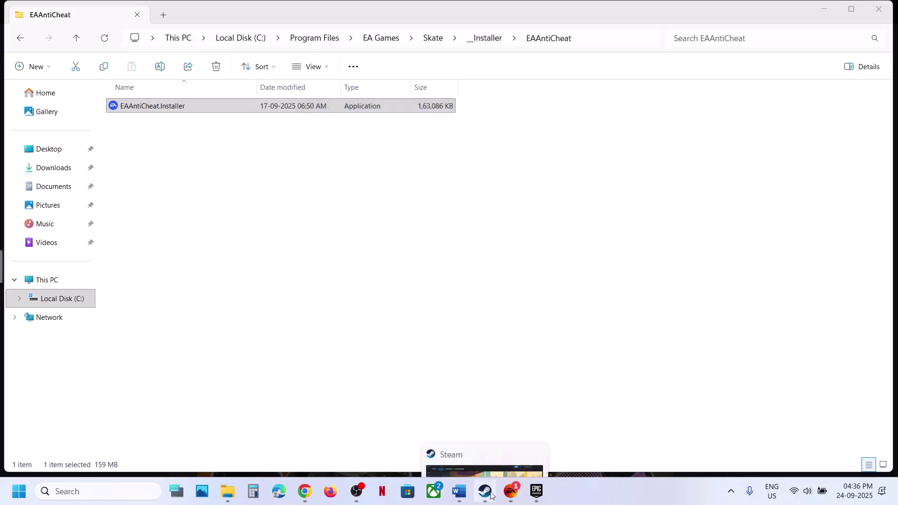
click(511, 491)
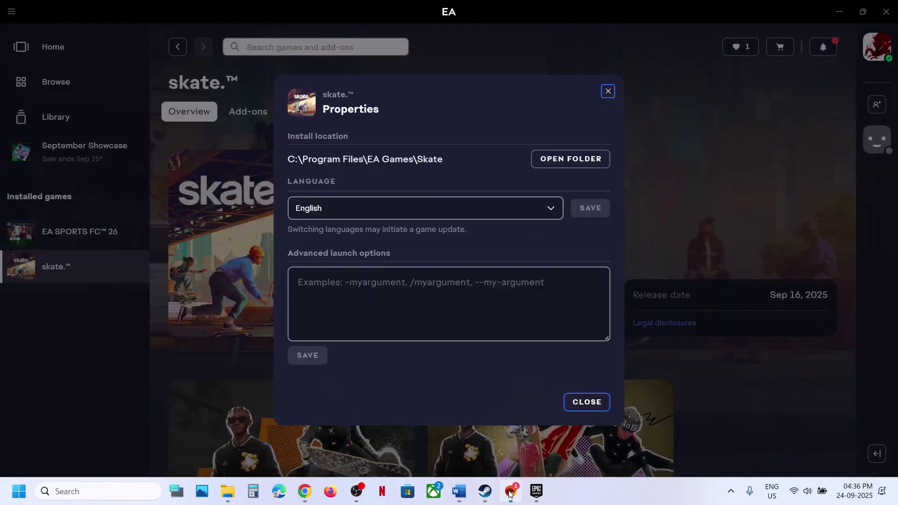
click(588, 407)
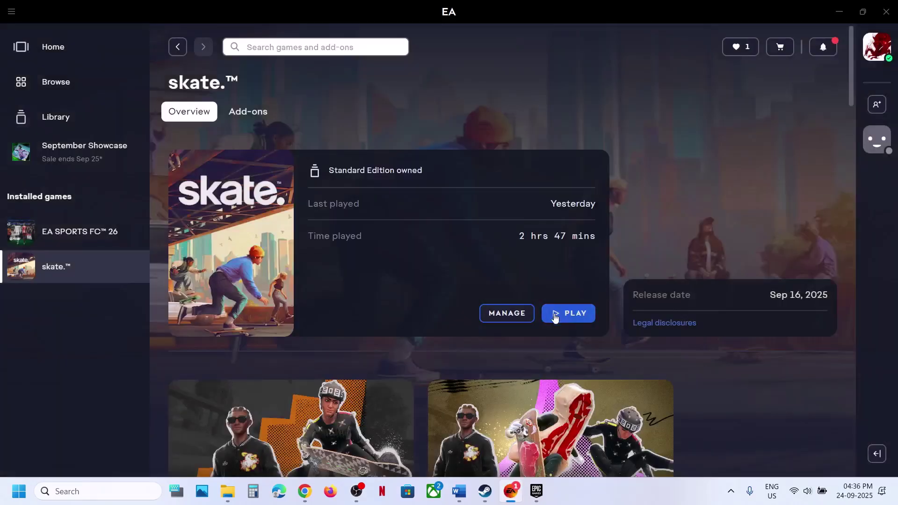
Step: Launch skate. with PLAY, approve EA Javelin Anticheat, and scroll the notes to Step 5
click(556, 315)
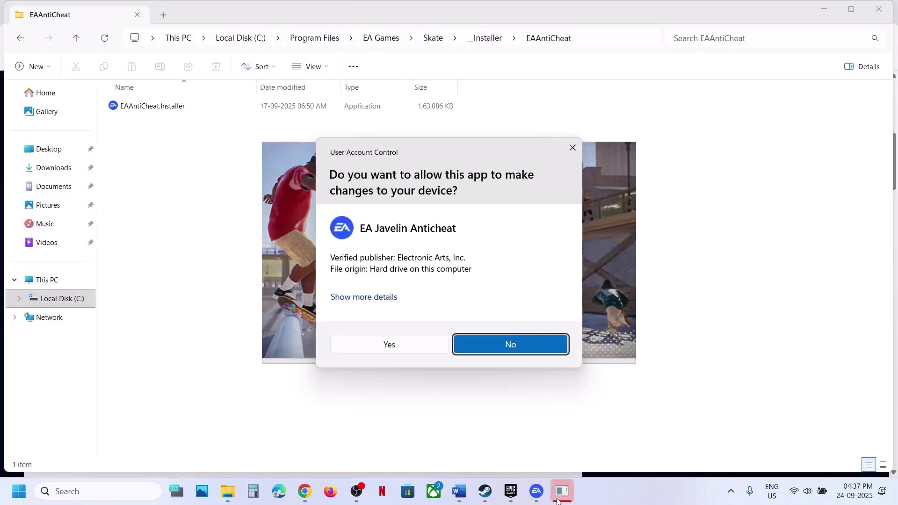
click(399, 348)
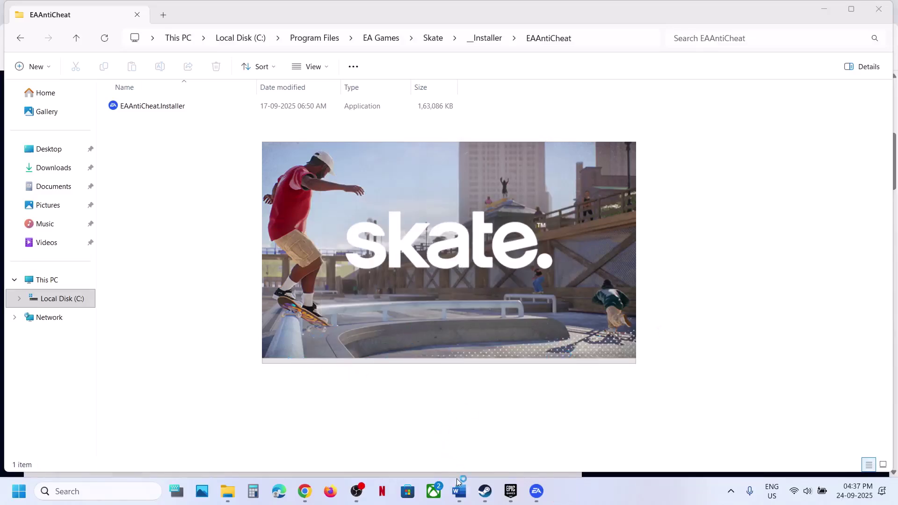
click(458, 490)
scroll(266, 296, down, 3)
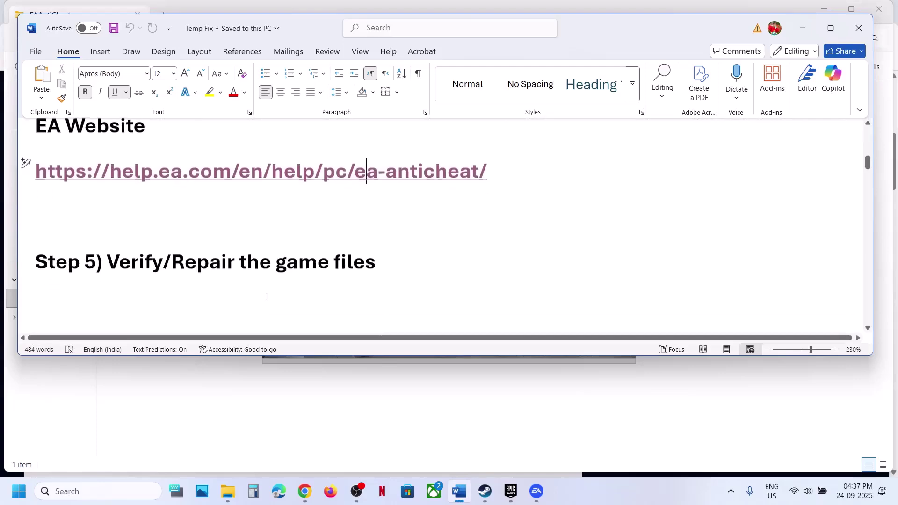
Step: Highlight Step 5 'Verify/Repair the game files', then view and close skate.'s Installed Files properties in Steam
click(148, 267)
drag(148, 267, 376, 265)
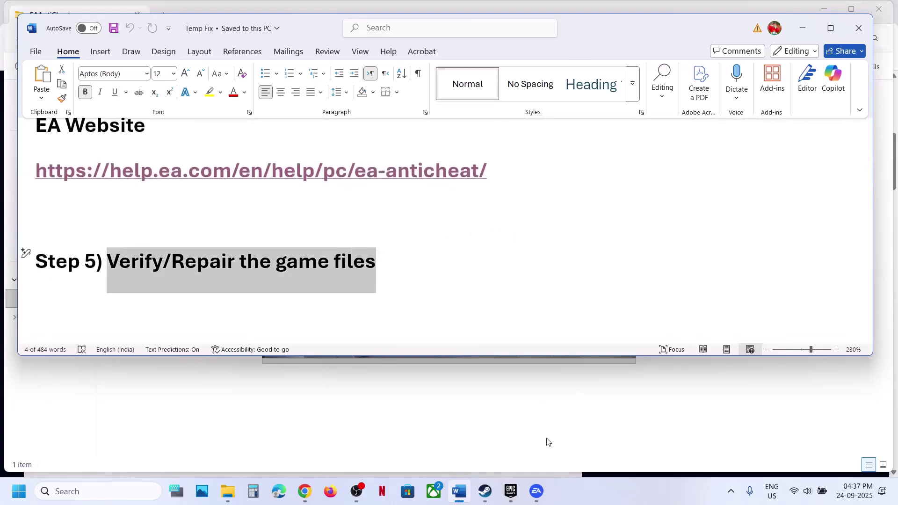
click(485, 491)
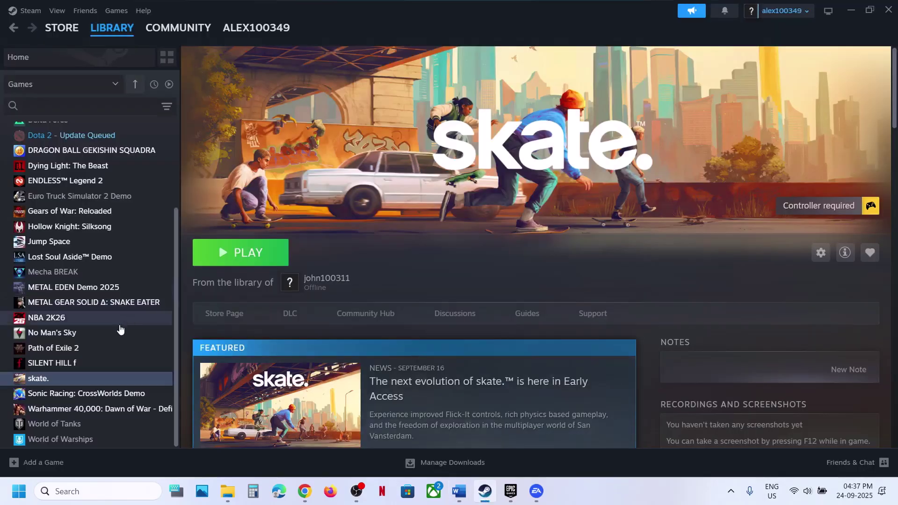
right_click(71, 381)
click(105, 371)
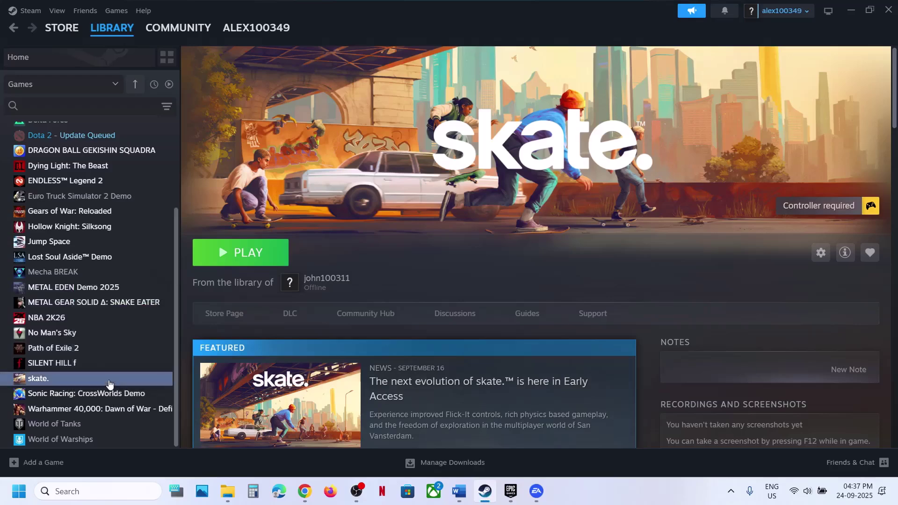
click(254, 169)
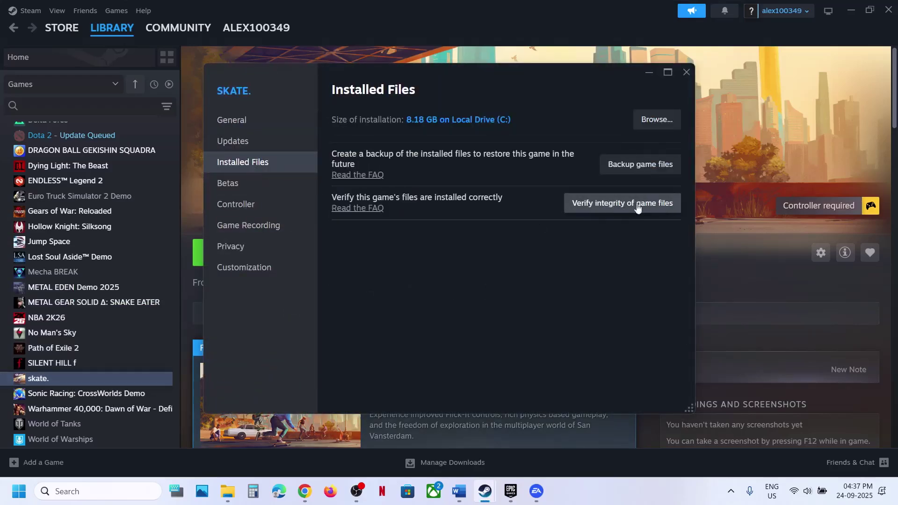
click(686, 72)
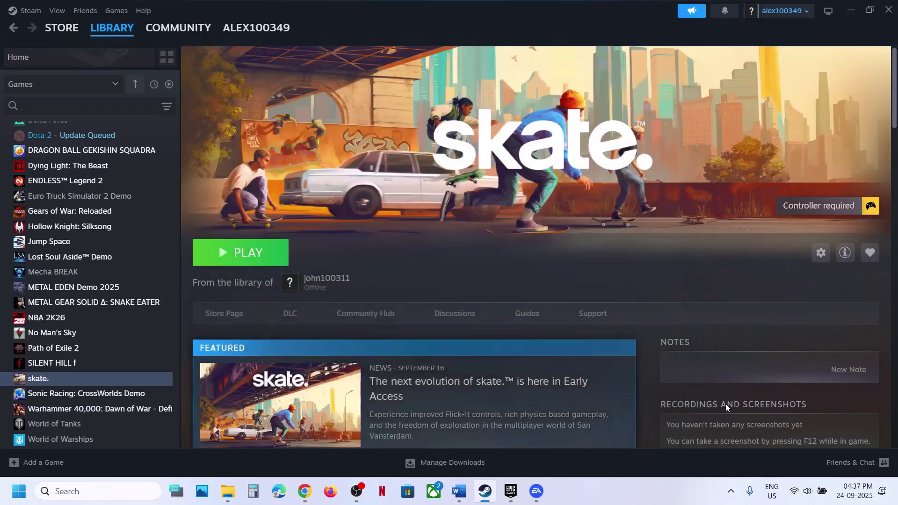
click(731, 491)
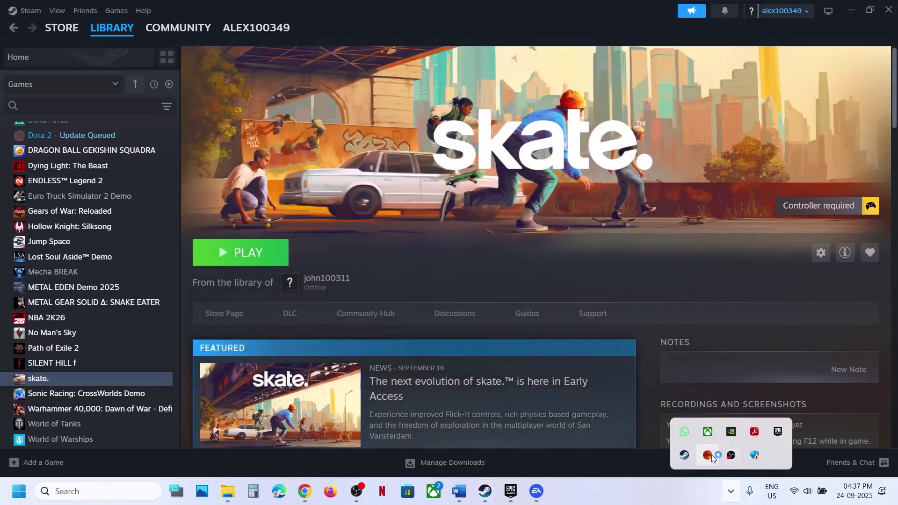
Step: Check skate.'s MANAGE dropdown in the EA app twice, then return to the Temp Fix notes
click(710, 457)
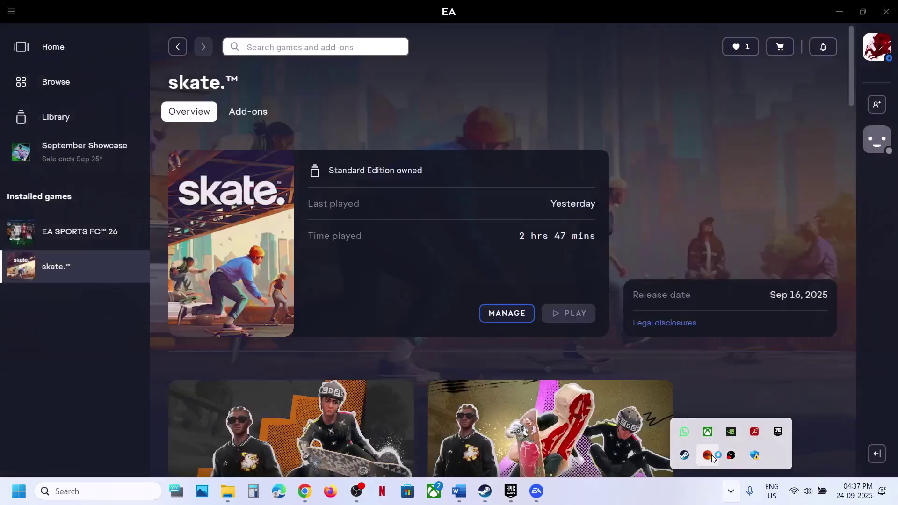
click(516, 322)
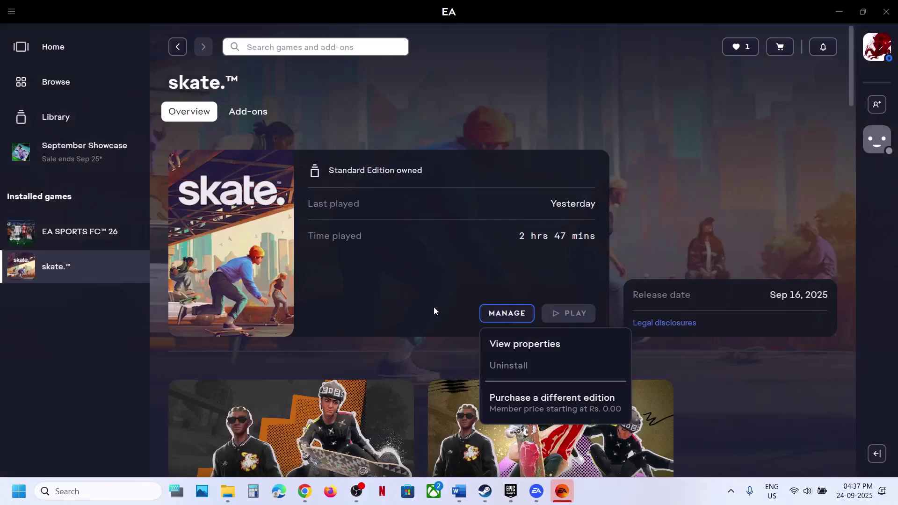
click(434, 307)
click(535, 486)
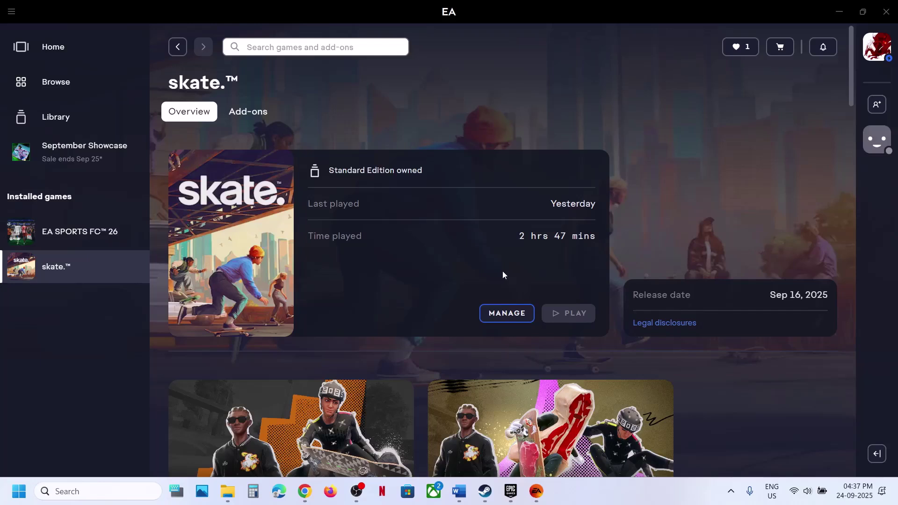
click(505, 314)
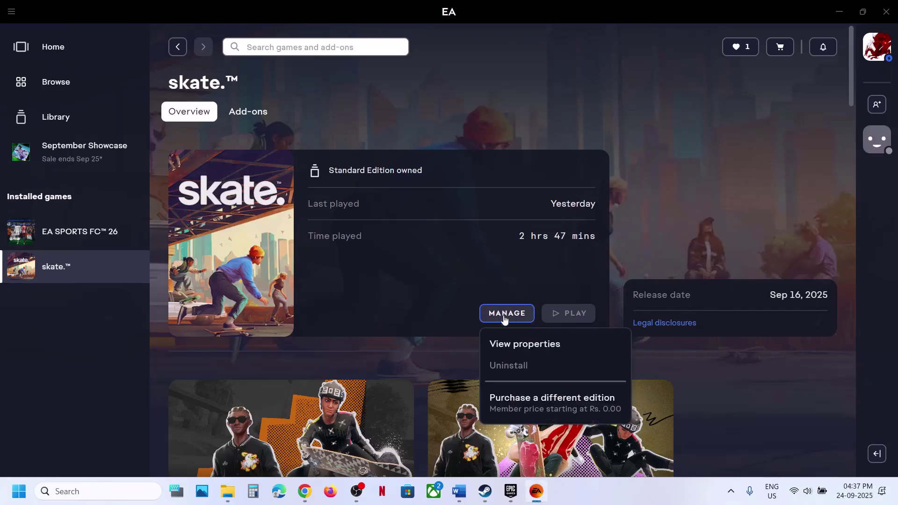
click(446, 310)
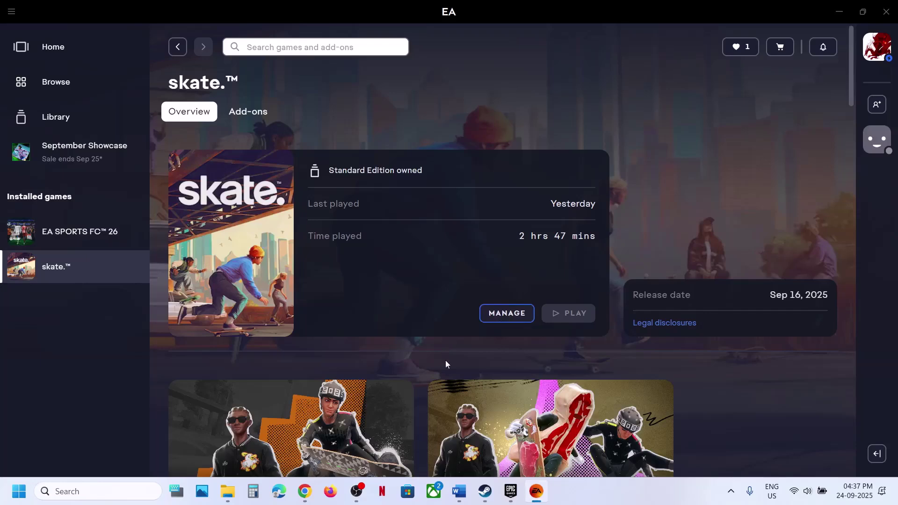
click(459, 491)
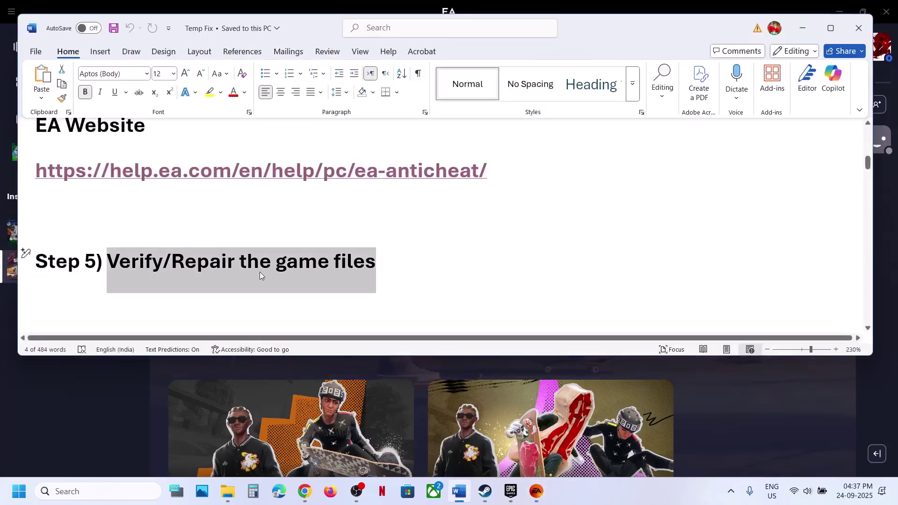
Step: Set skate.'s Steam launch option to -dx11 and close its Properties
scroll(261, 276, down, 3)
drag(148, 244, 251, 230)
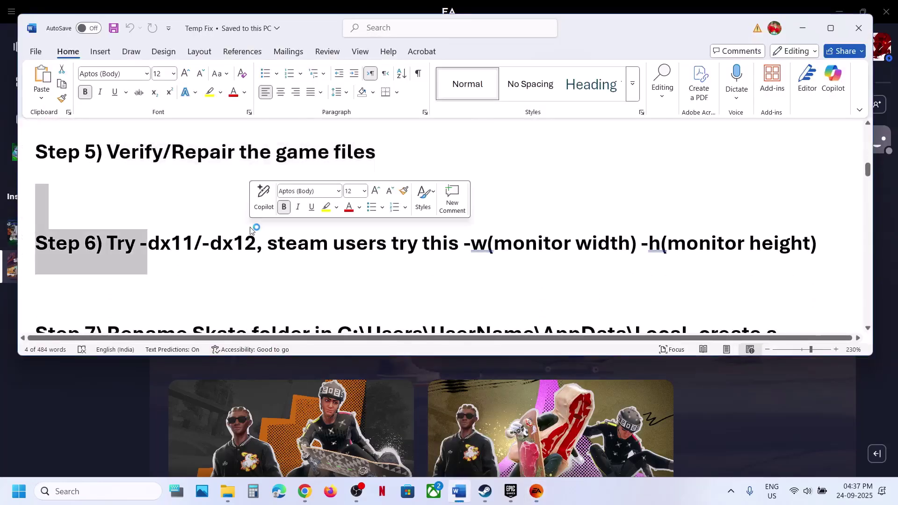
click(537, 491)
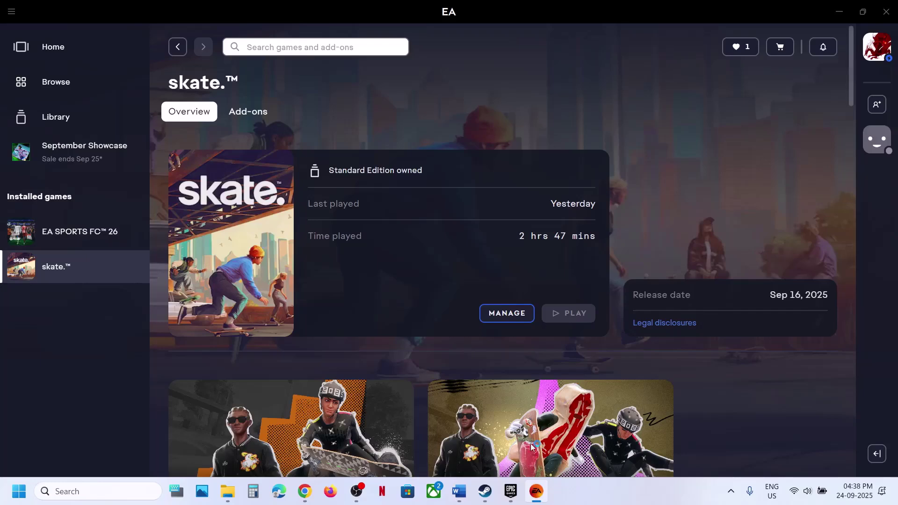
click(486, 492)
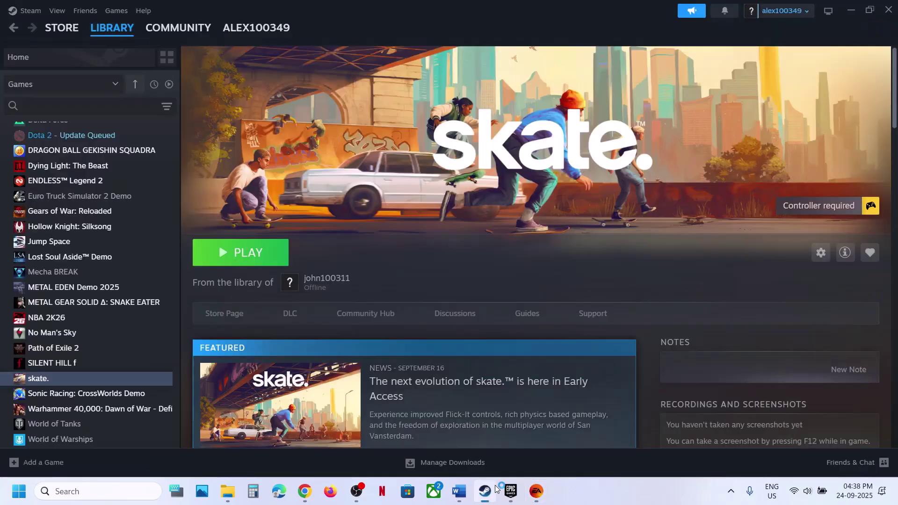
right_click(75, 380)
click(113, 368)
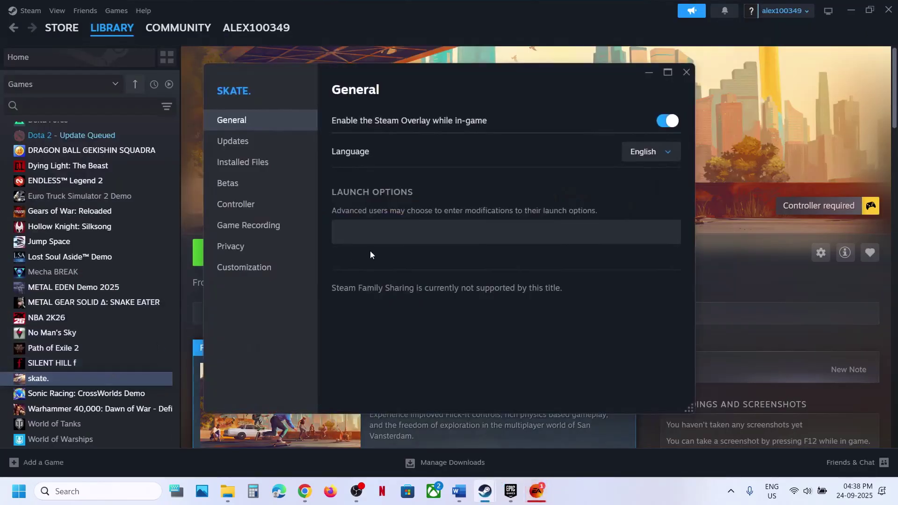
click(367, 234)
text(-dx1)
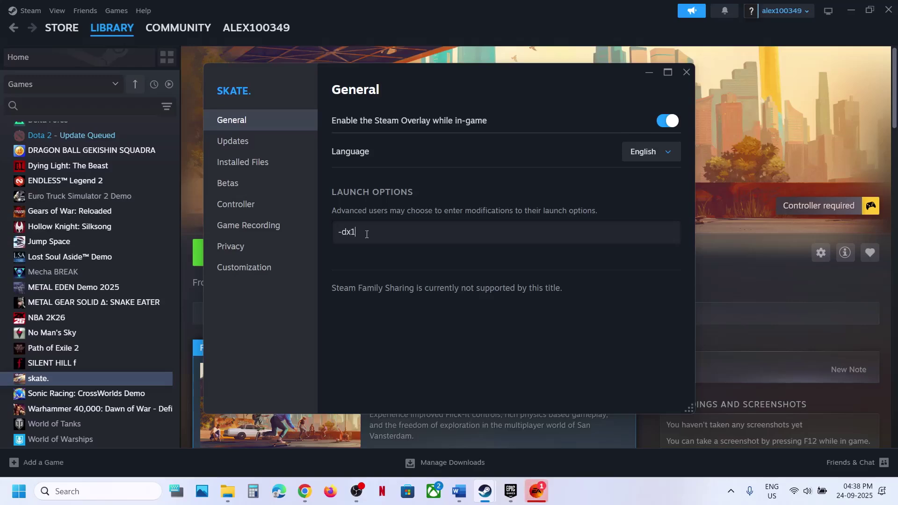
text(1)
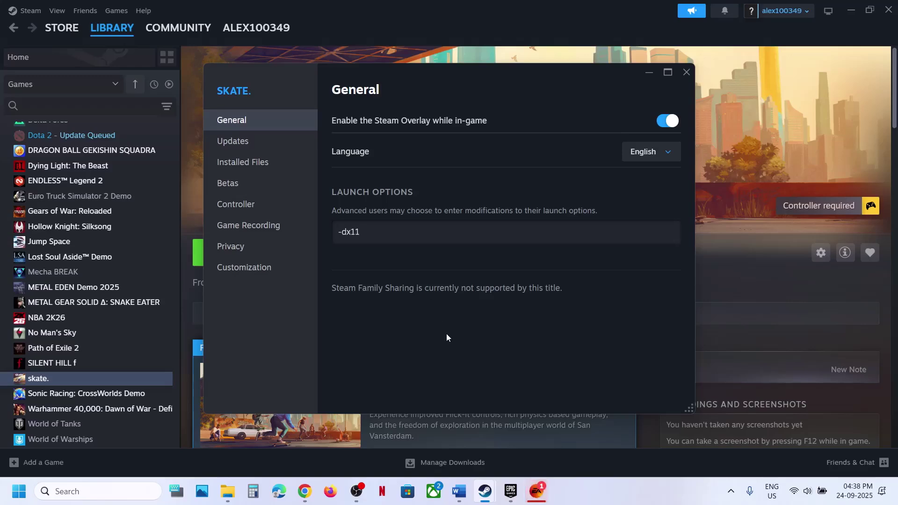
click(686, 73)
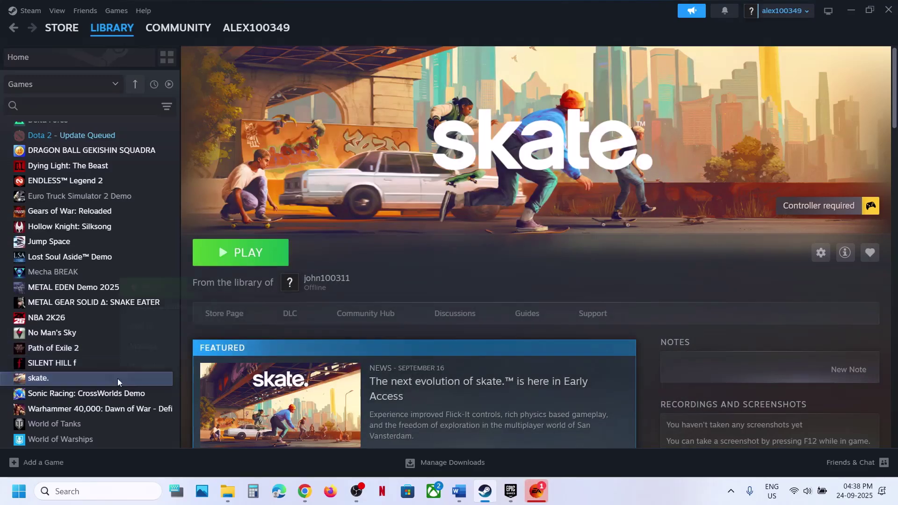
Step: Reopen skate.'s Steam launch options and clear the field completely
right_click(120, 380)
click(167, 374)
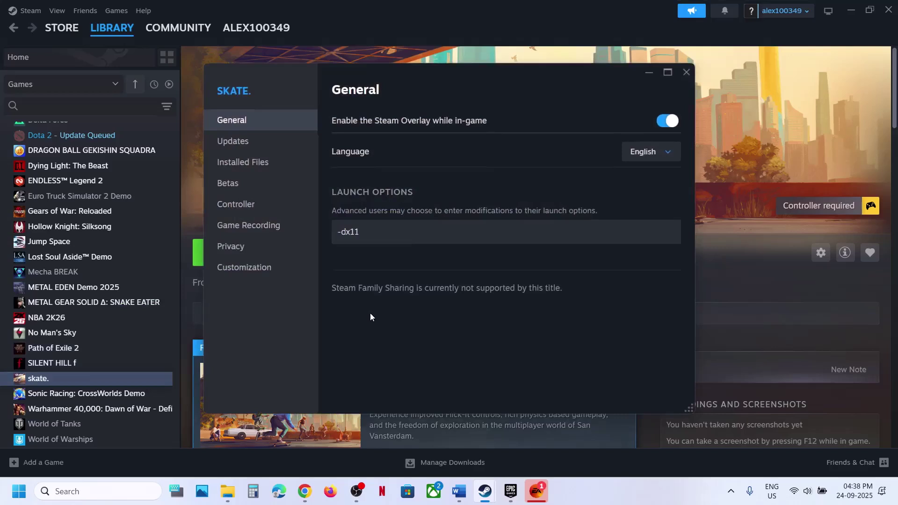
click(369, 232)
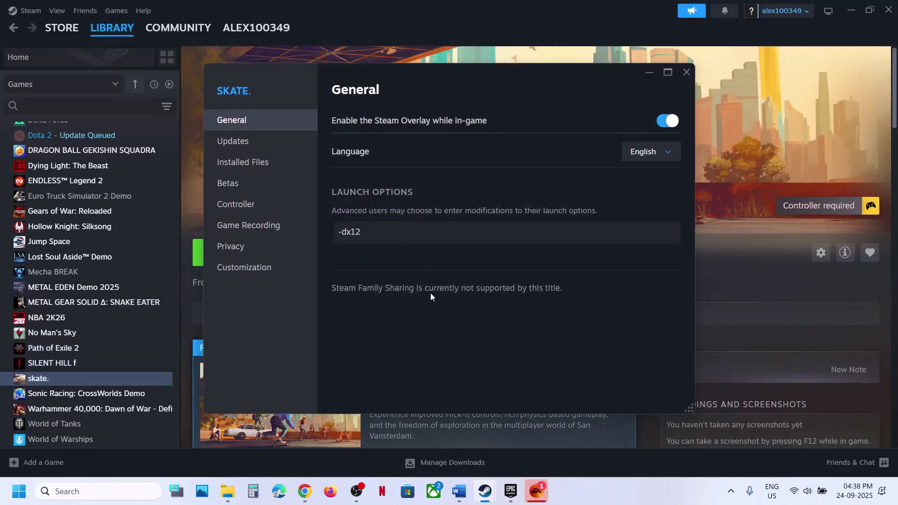
key(ctrl+a)
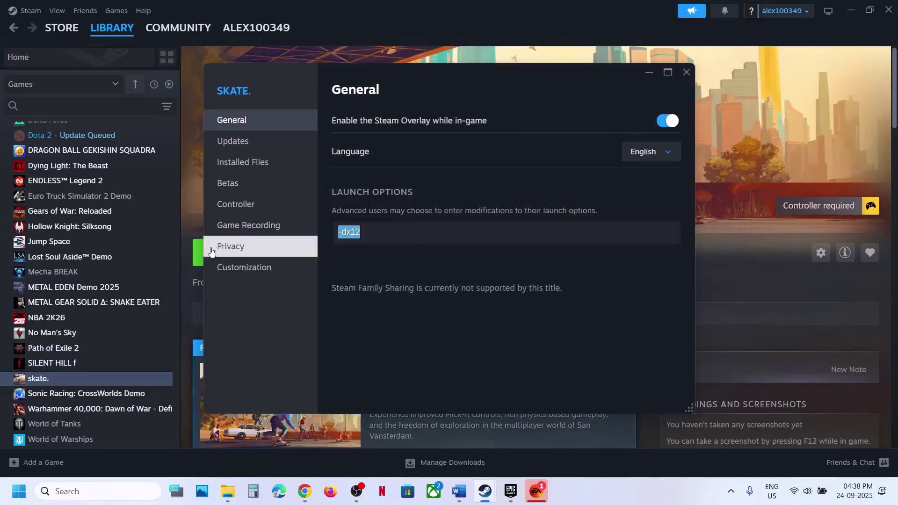
key(BackSpace)
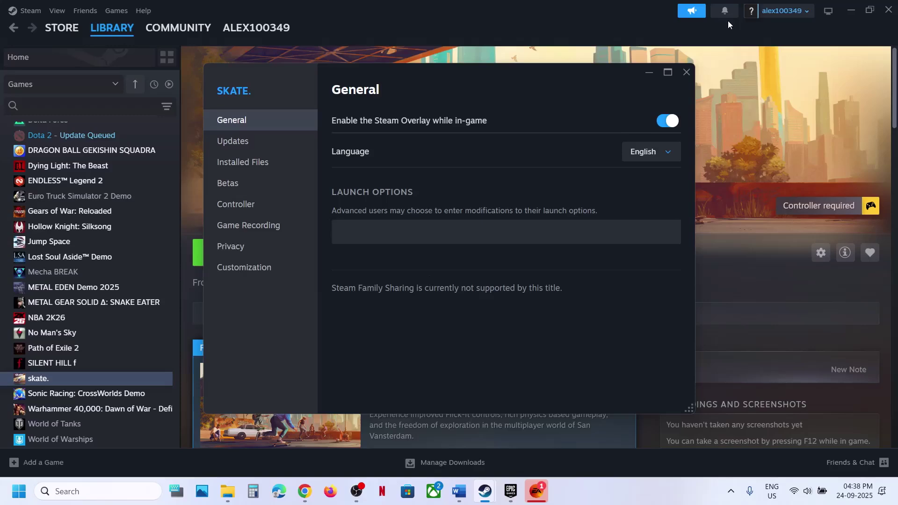
Step: Dismiss the launch error and save -dx11 as skate.'s advanced launch option in the EA app
click(686, 72)
click(538, 494)
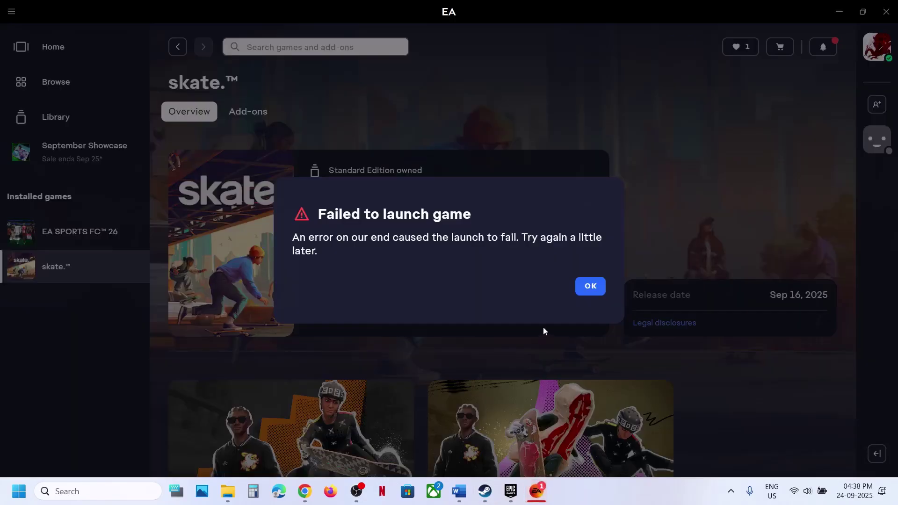
click(591, 287)
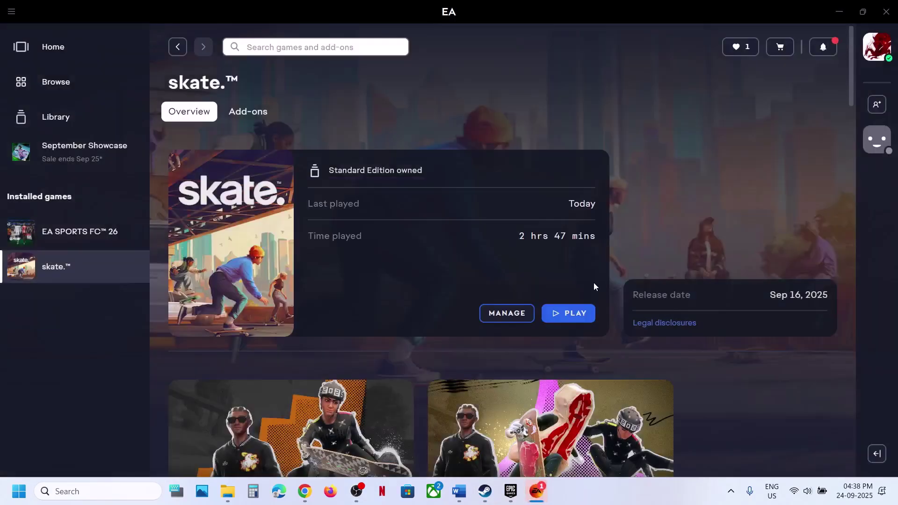
click(505, 313)
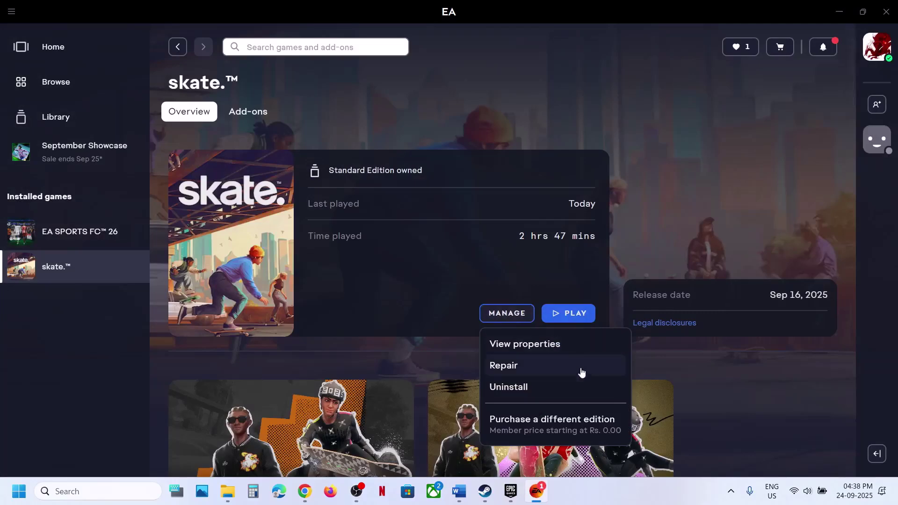
click(552, 350)
click(371, 301)
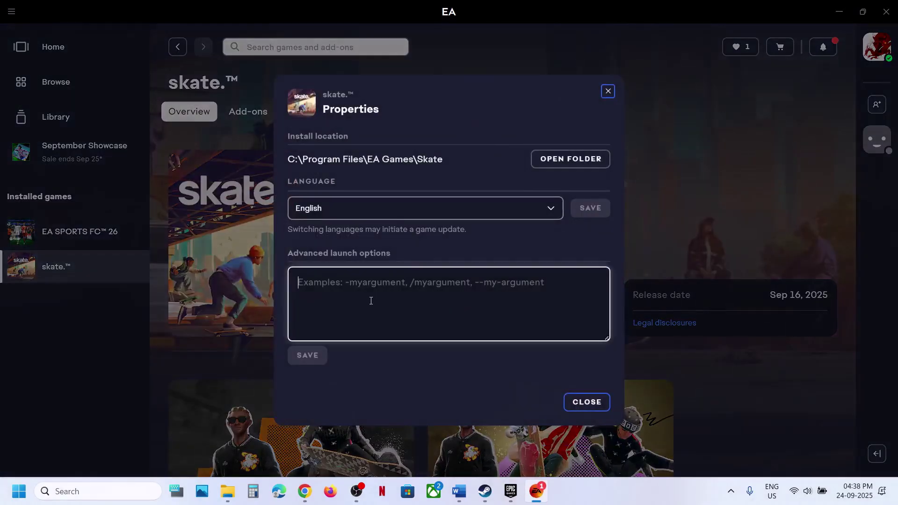
text(-dx11)
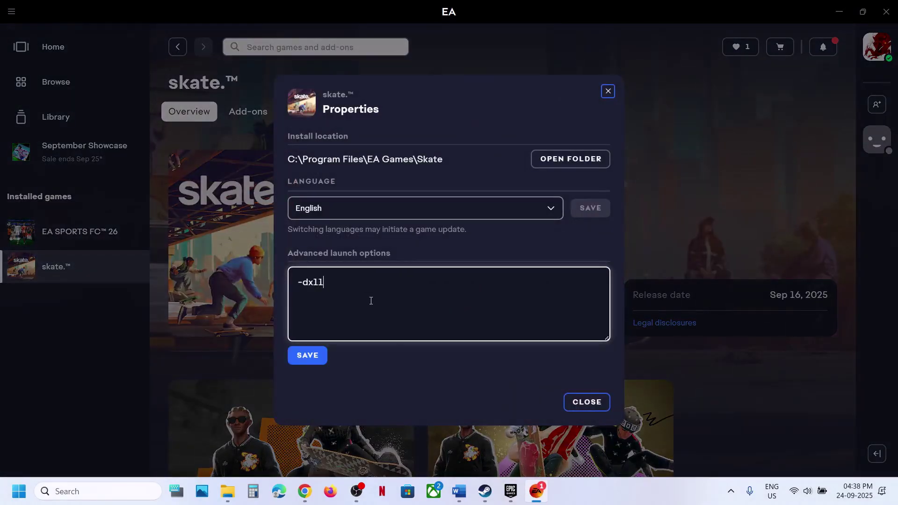
click(308, 359)
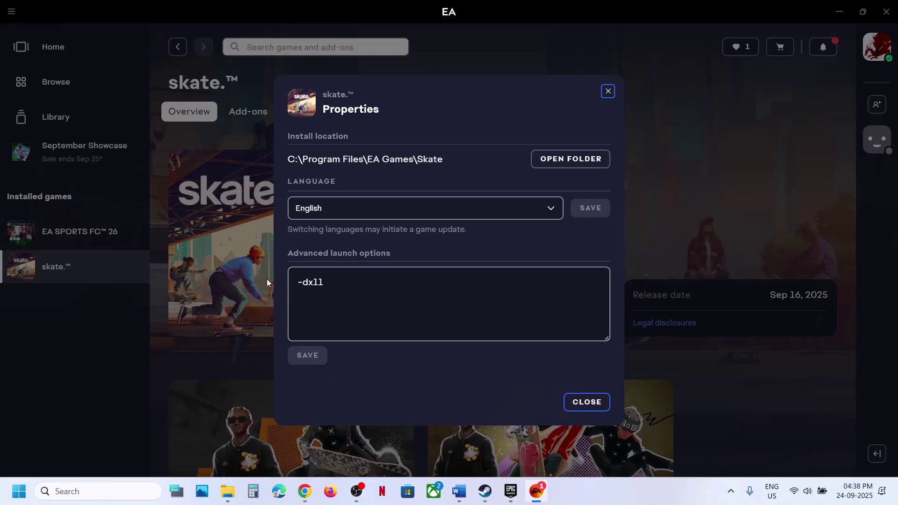
Step: Change the launch option to -dx12 and save, then clear it and save empty
click(331, 282)
key(BackSpace)
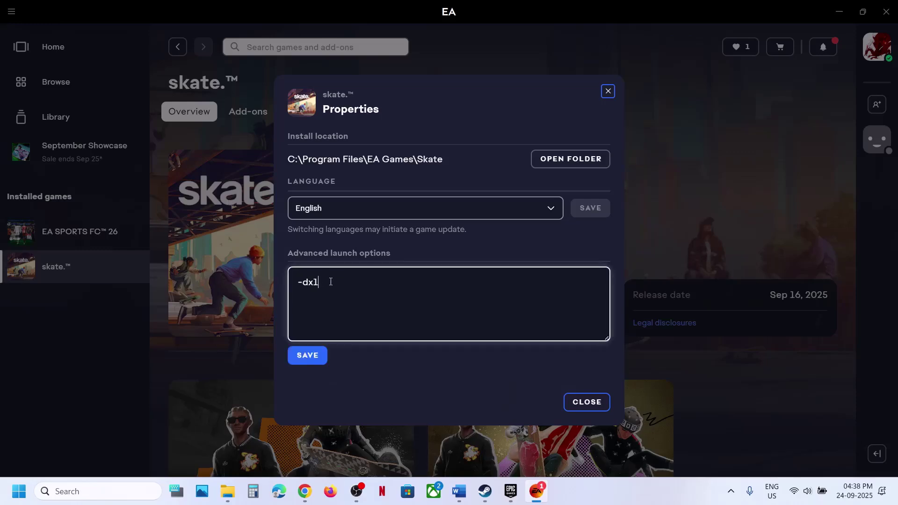
click(314, 362)
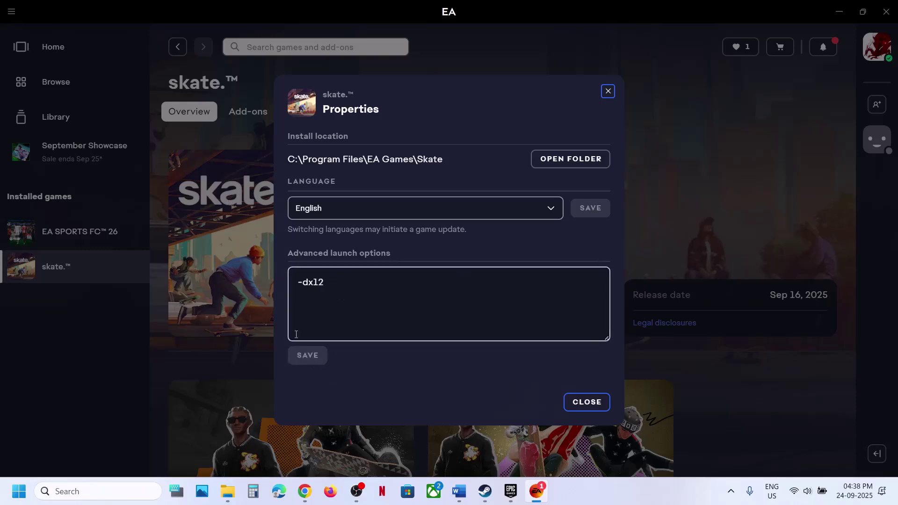
drag(334, 289, 286, 281)
key(BackSpace)
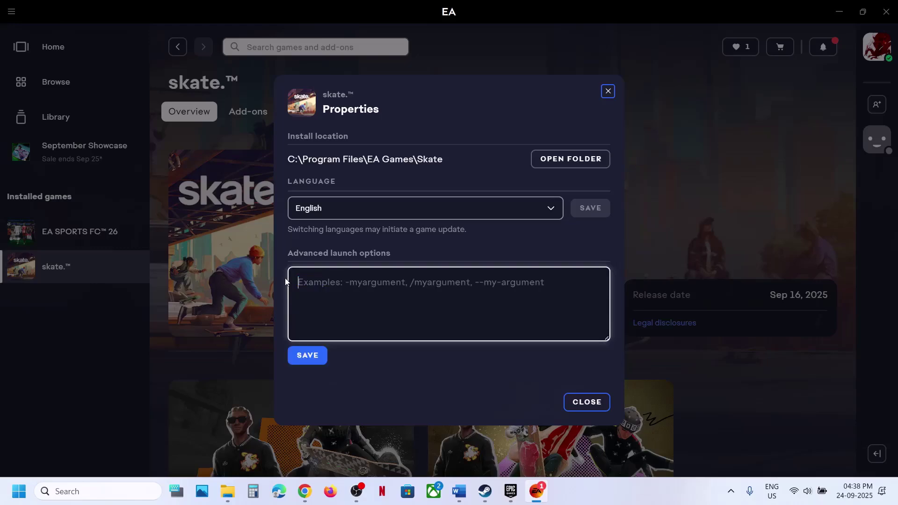
click(314, 349)
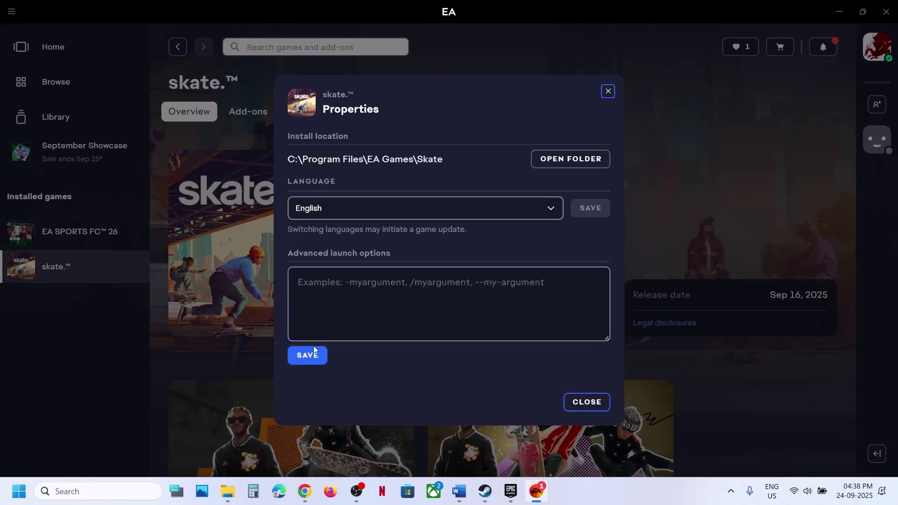
Step: Close the EA Properties and highlight Step 7's AppData\Local Skate folder rename instructions
click(587, 403)
click(459, 492)
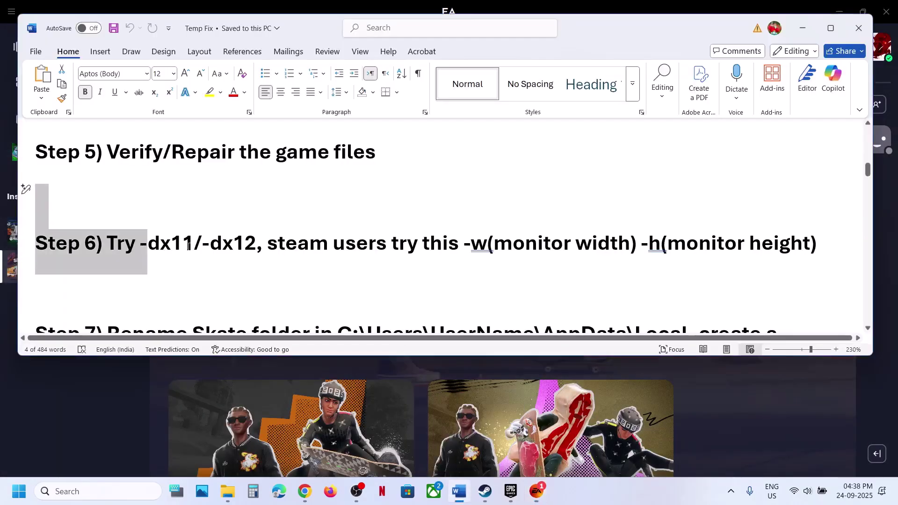
scroll(188, 247, down, 3)
scroll(189, 247, down, 1)
drag(140, 207, 636, 251)
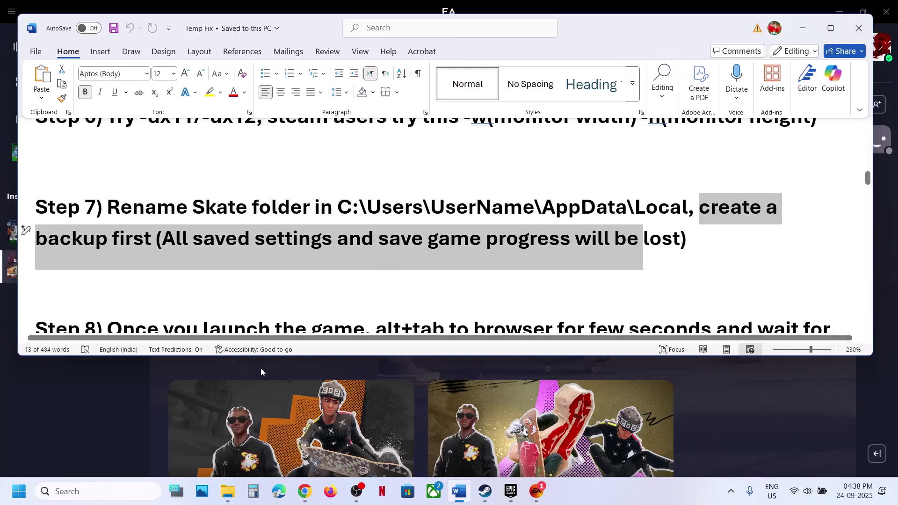
Step: Navigate File Explorer to C:\Users\<profile>\AppData\Local
click(228, 495)
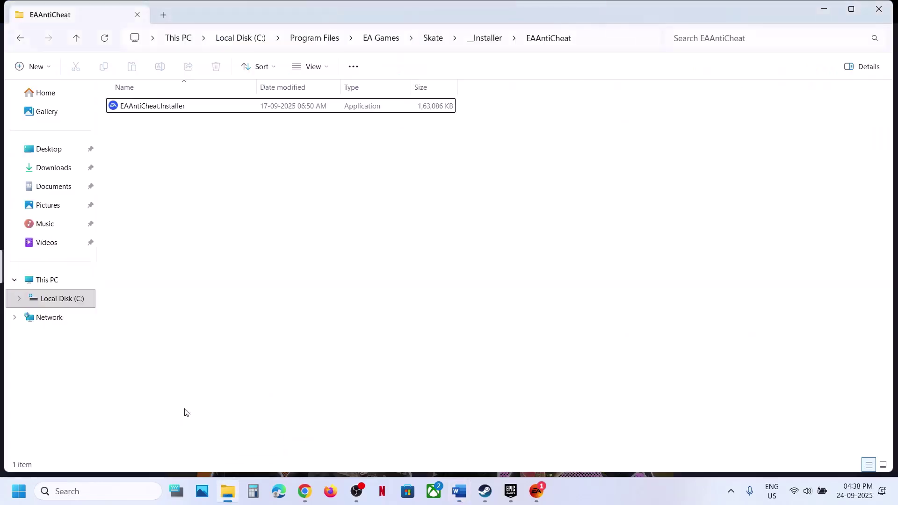
click(57, 294)
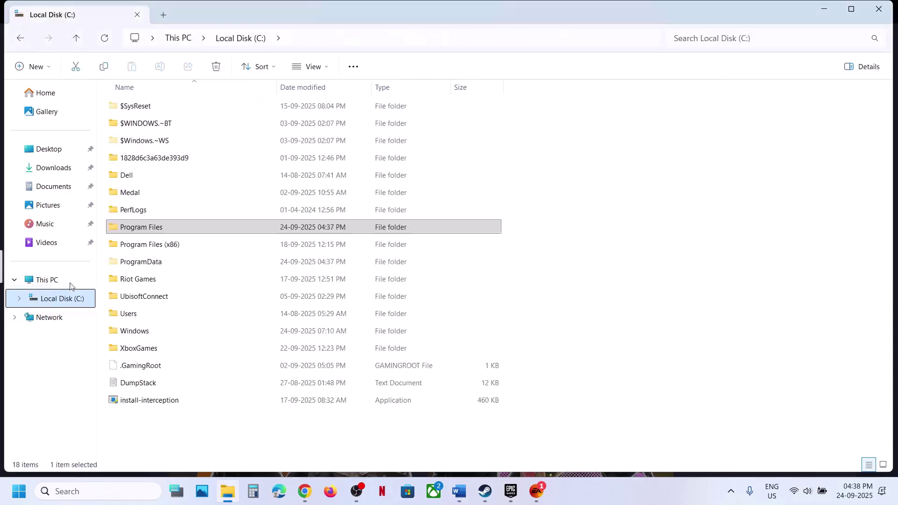
click(60, 286)
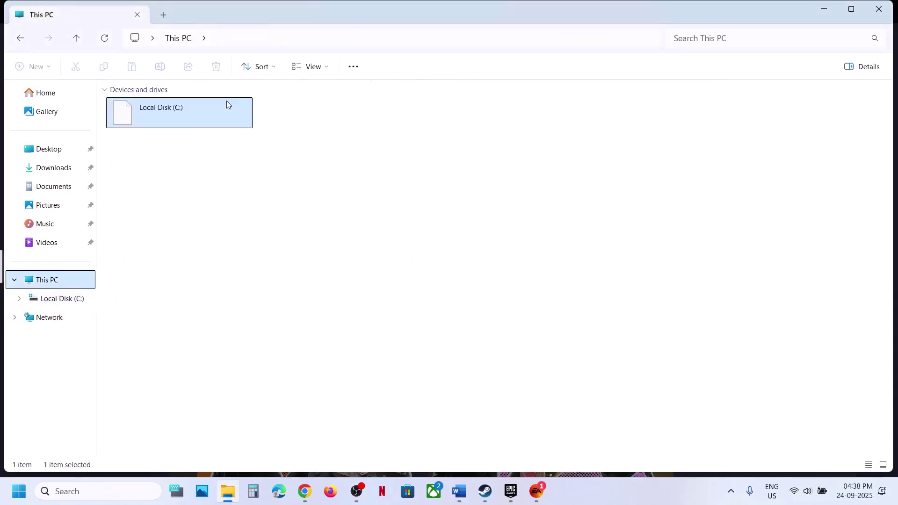
double_click(203, 107)
double_click(128, 314)
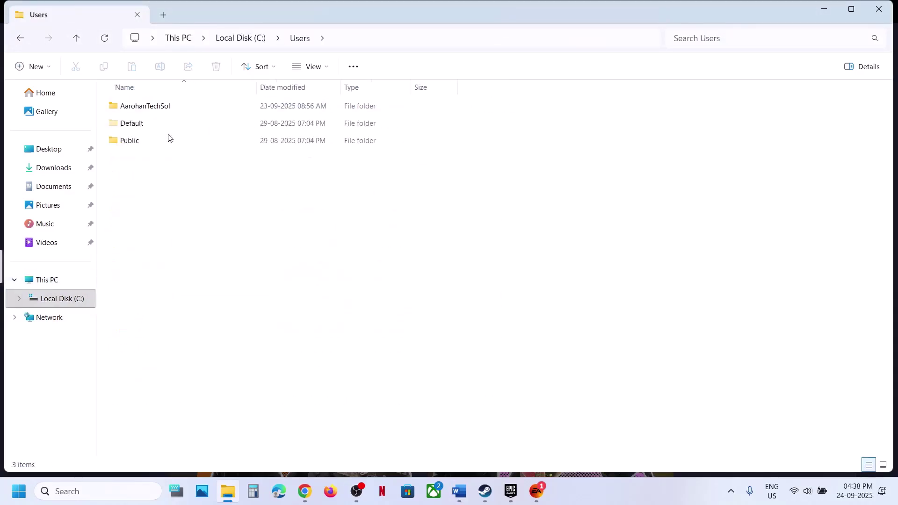
double_click(146, 107)
click(145, 158)
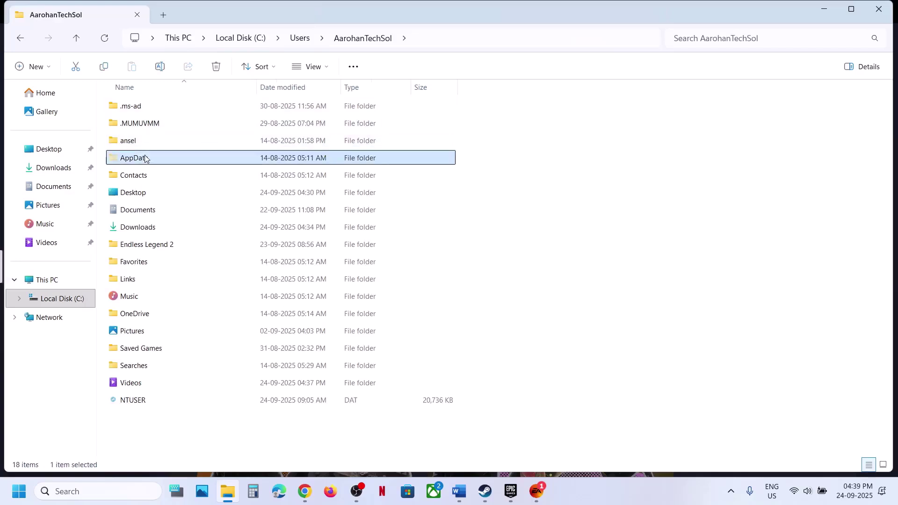
click(335, 69)
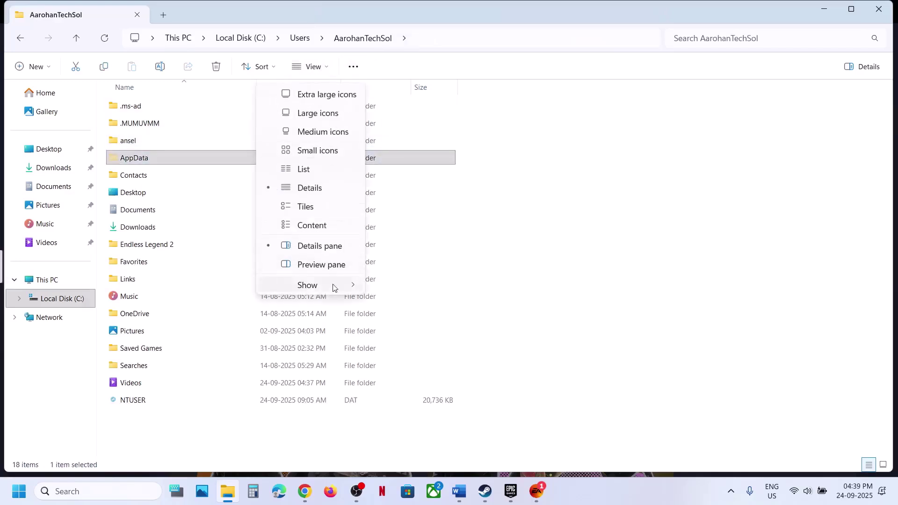
mouse_move(335, 285)
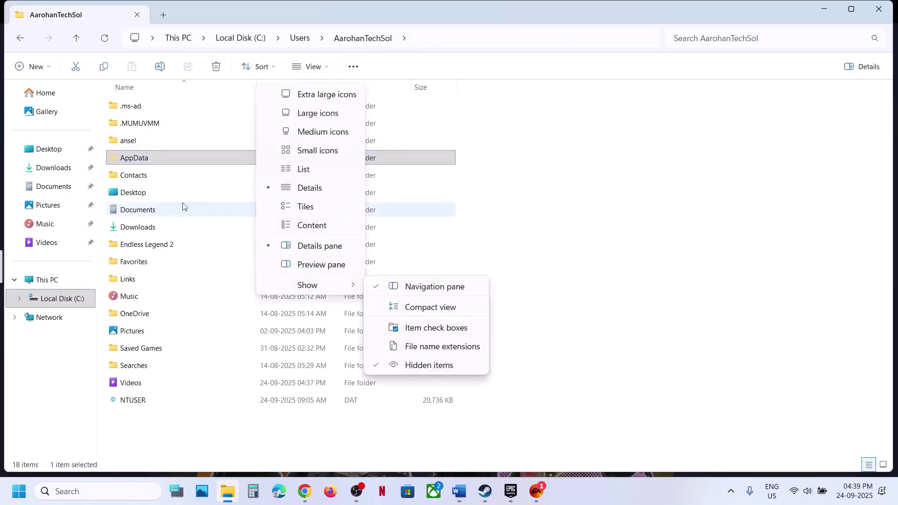
click(147, 154)
double_click(148, 157)
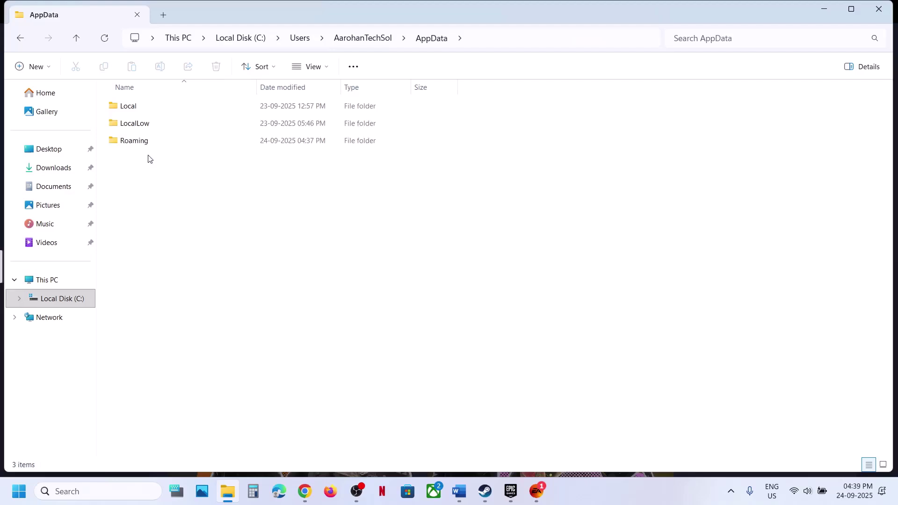
double_click(140, 109)
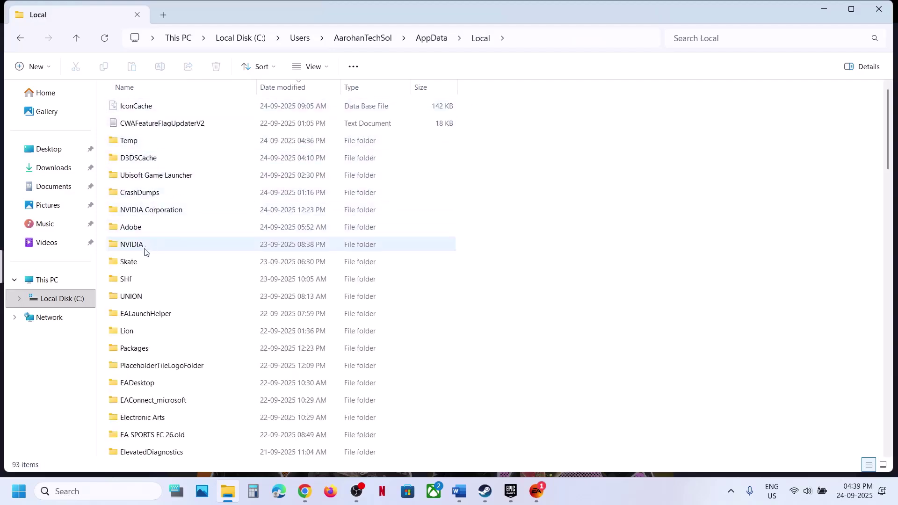
Step: Copy the Skate folder and paste it onto the desktop as a backup
click(136, 265)
right_click(136, 267)
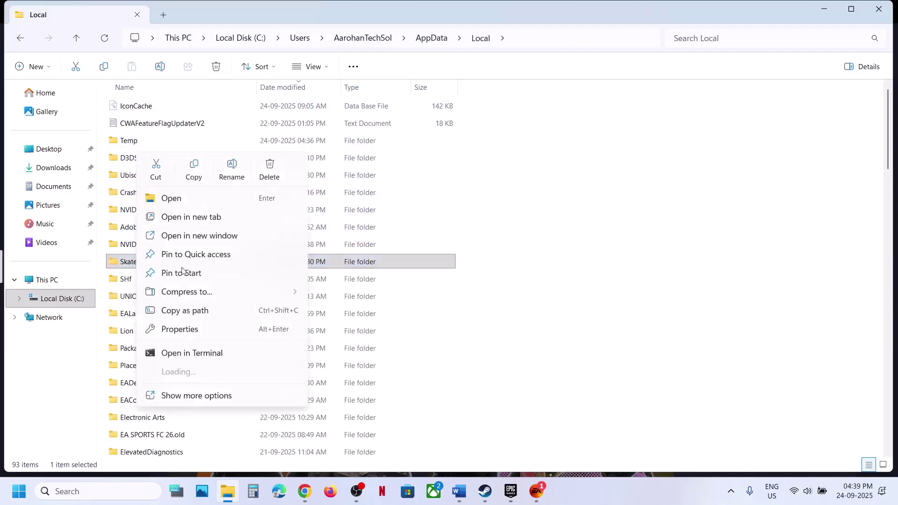
click(191, 171)
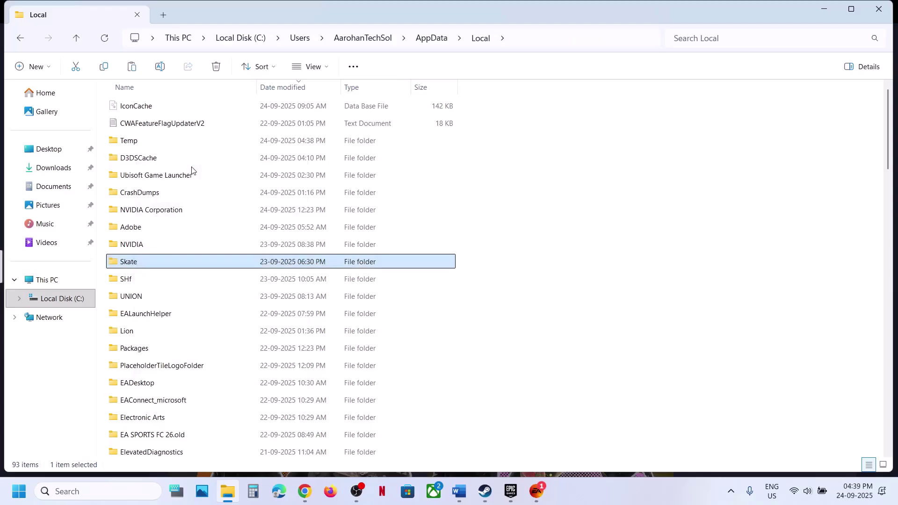
key(super+d)
click(482, 310)
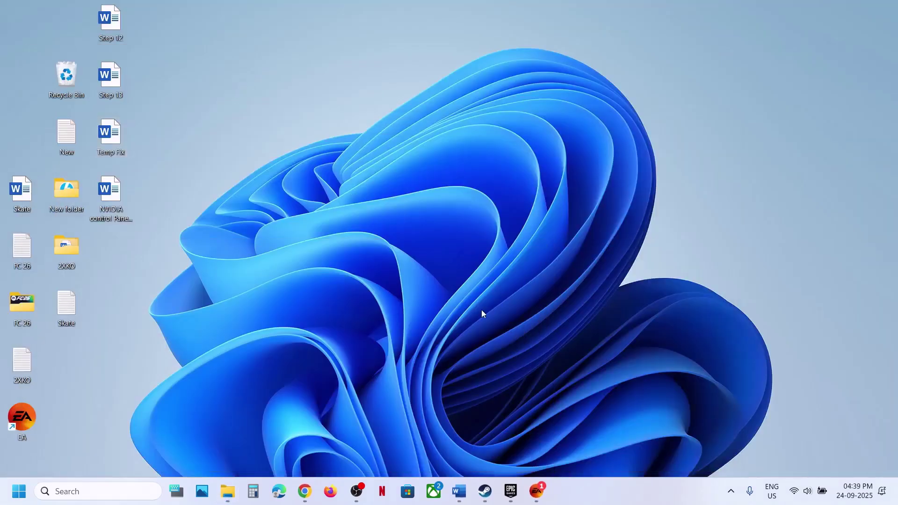
key(ctrl+v)
drag(22, 22, 418, 172)
Step: Rename the Skate folder in AppData\Local to Skate.old
click(228, 490)
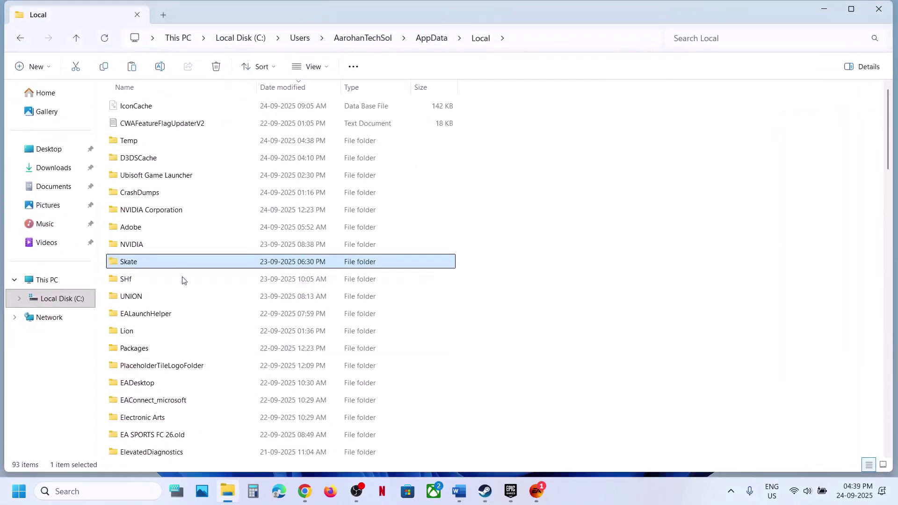
right_click(156, 269)
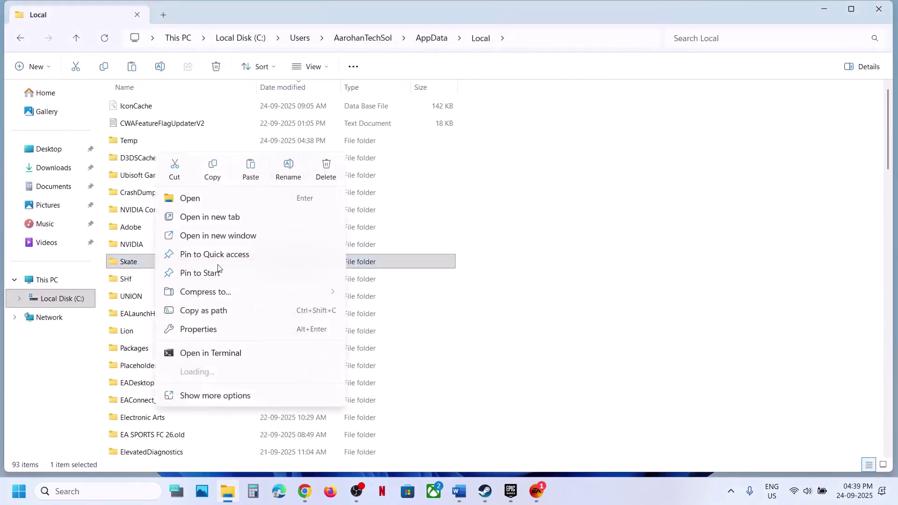
click(288, 170)
click(144, 265)
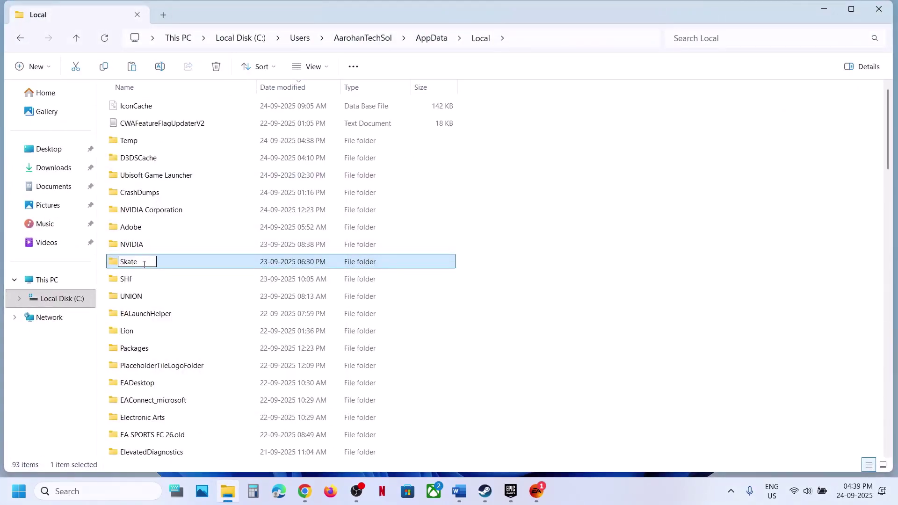
text(.old)
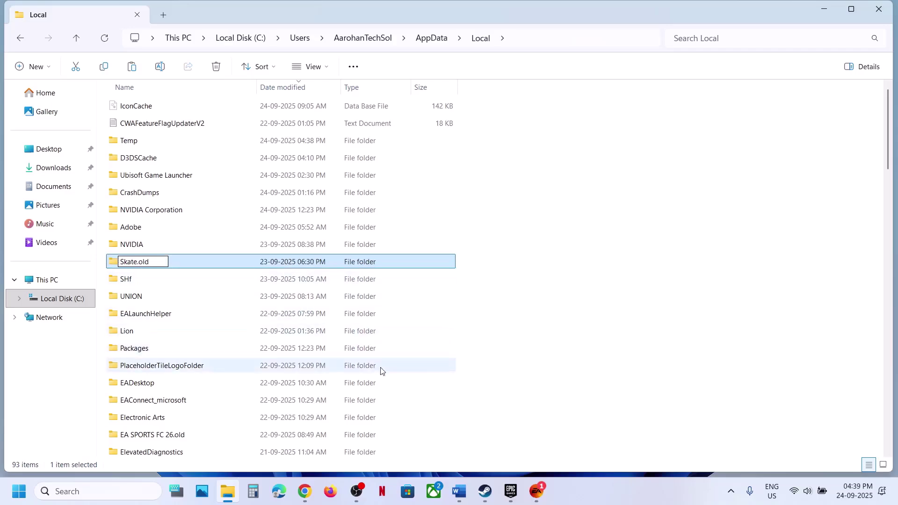
key(Return)
Step: Highlight 'Once you launch the game' in Step 8 and check the EA app
click(536, 491)
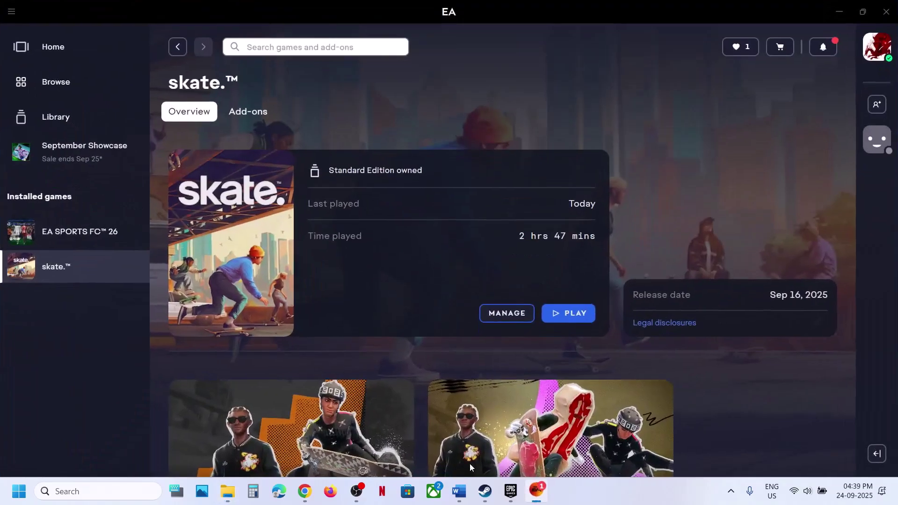
click(455, 492)
scroll(270, 271, down, 2)
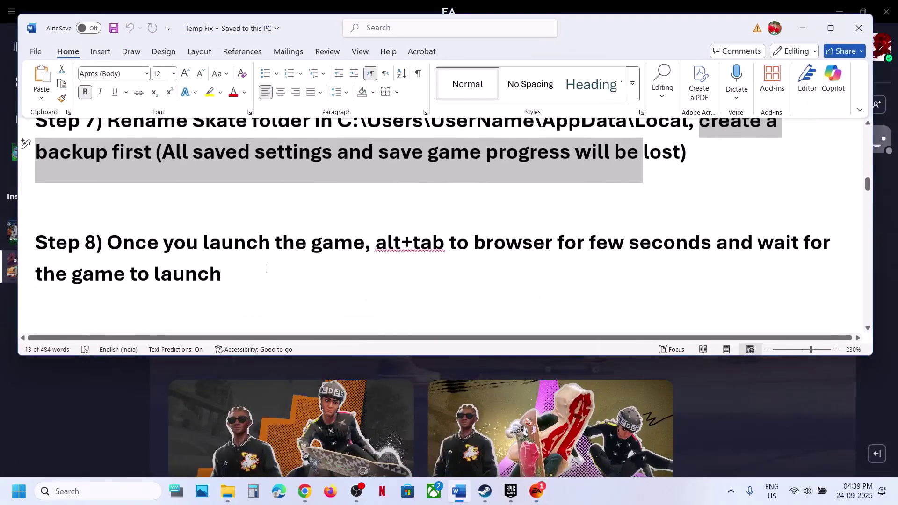
drag(107, 229, 372, 220)
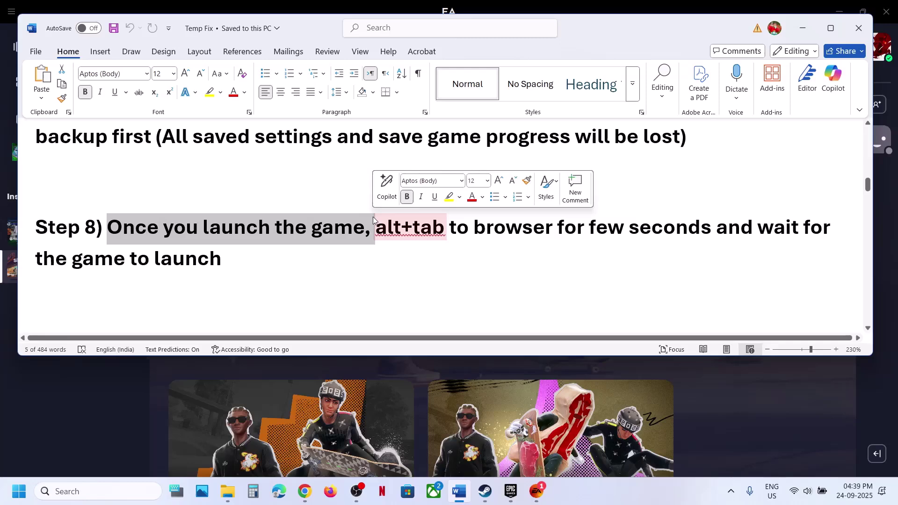
click(433, 228)
click(138, 446)
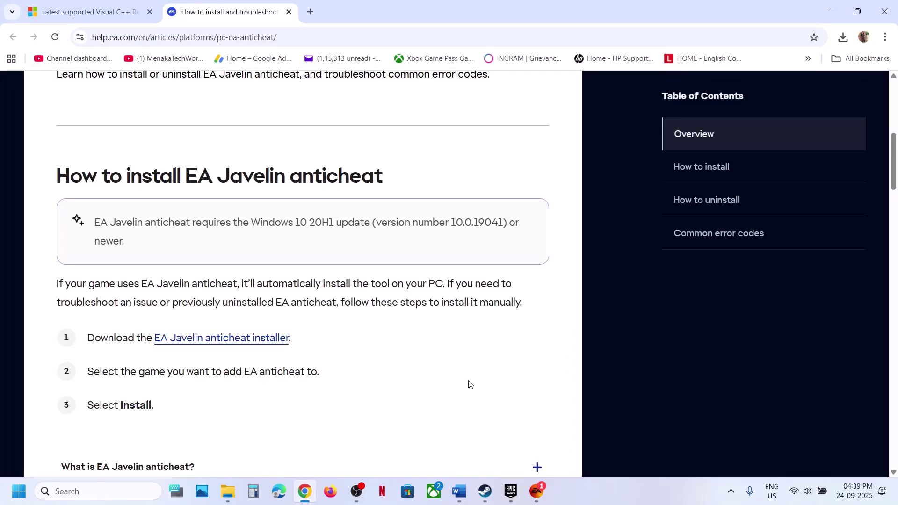
Step: Scroll the notes to Step 9 and highlight 'Clear steam cache'
click(468, 435)
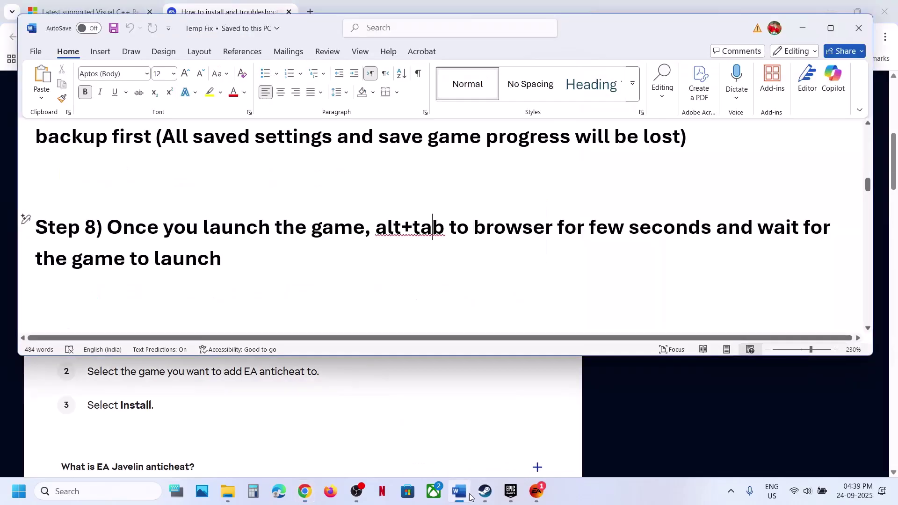
click(347, 256)
scroll(347, 256, down, 3)
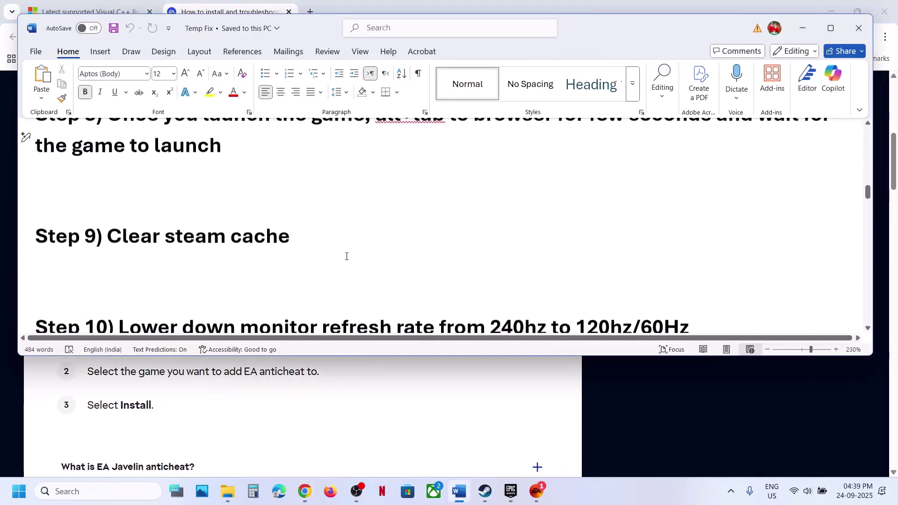
drag(111, 233, 321, 236)
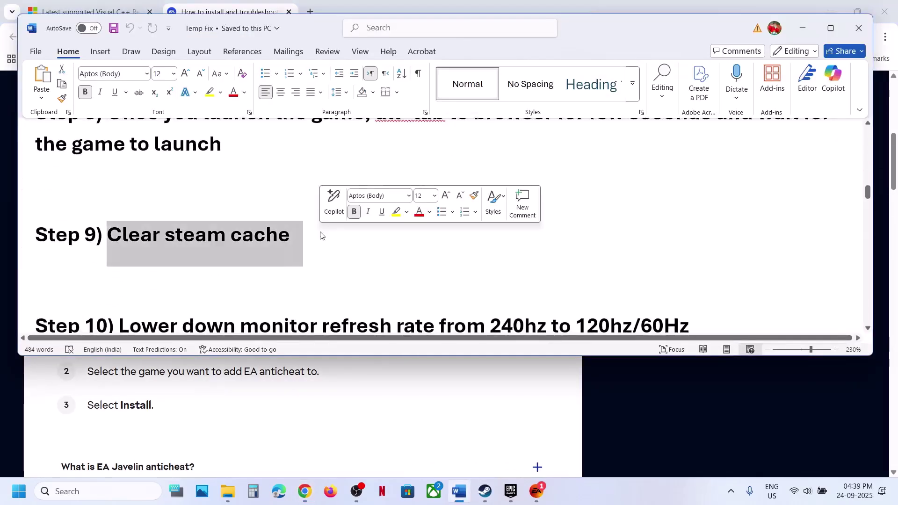
click(485, 492)
mouse_move(49, 22)
click(28, 10)
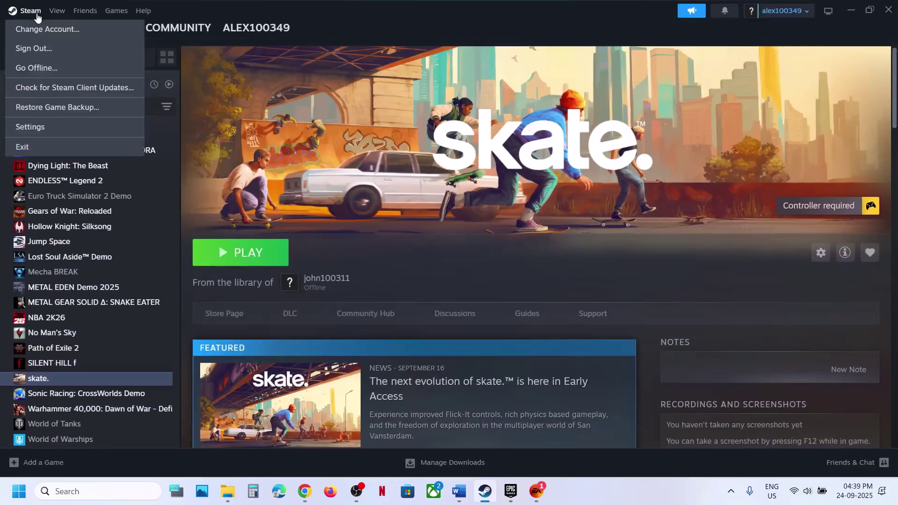
click(49, 130)
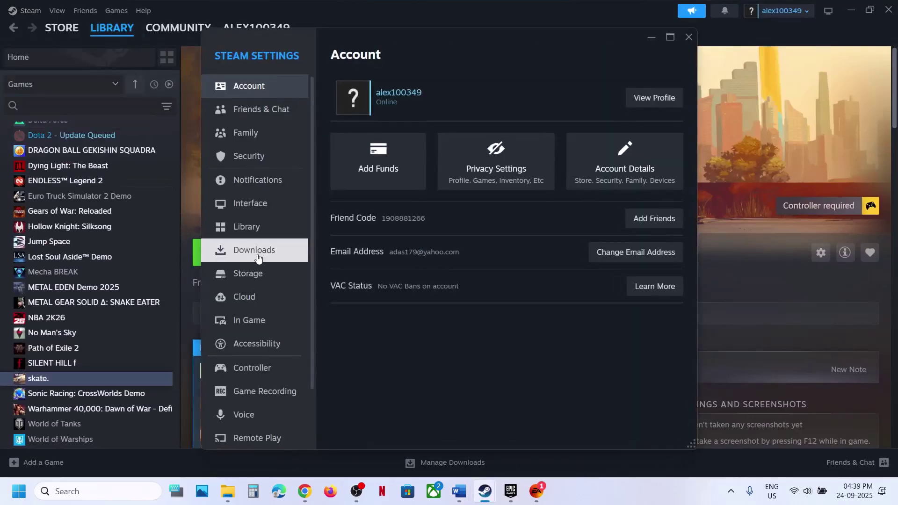
click(261, 258)
click(655, 422)
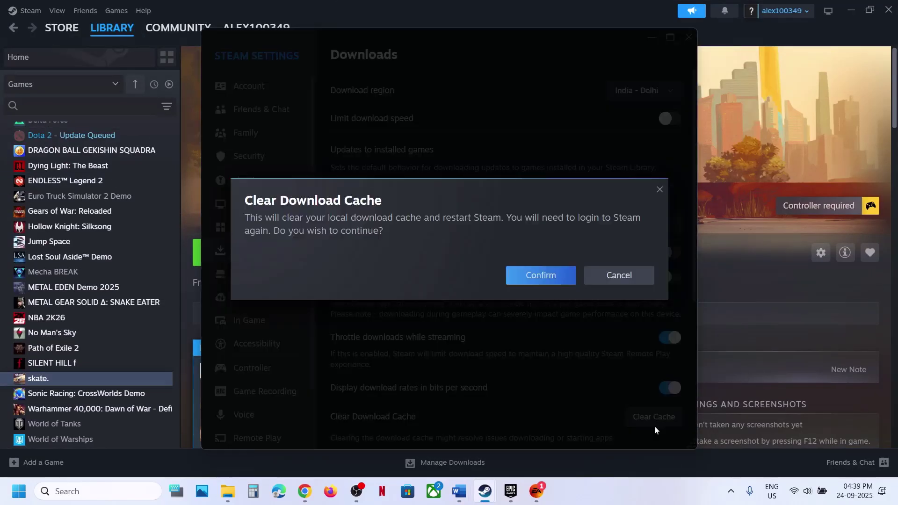
click(660, 189)
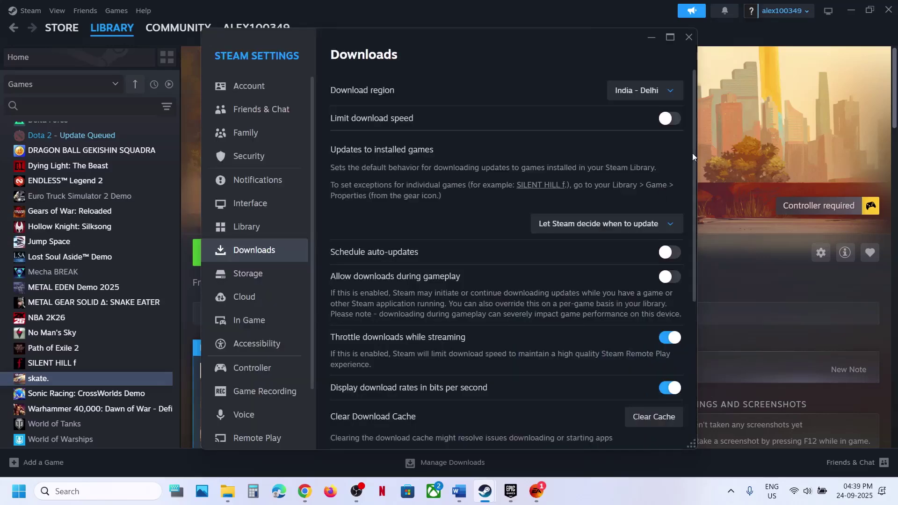
click(689, 36)
click(467, 503)
Step: Highlight Step 10's 120hz/60Hz refresh-rate target, then open Windows Settings
scroll(321, 261, down, 3)
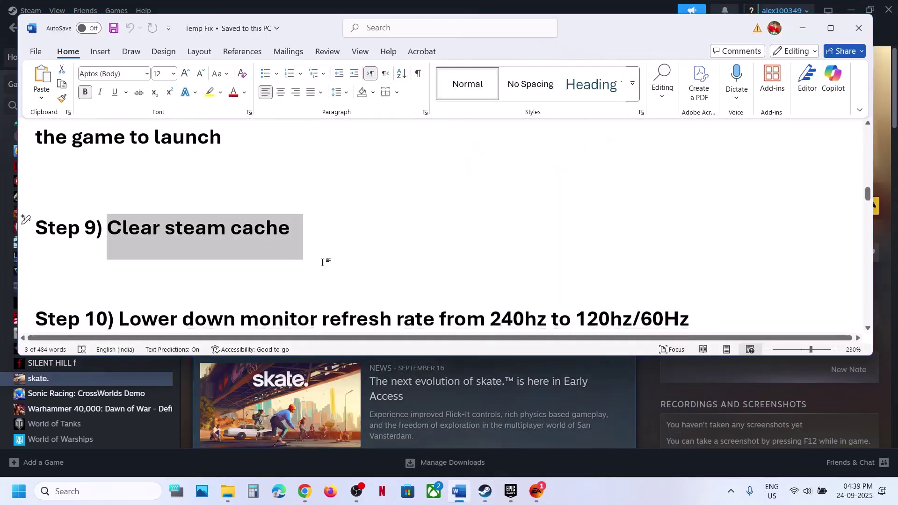
drag(146, 255, 576, 261)
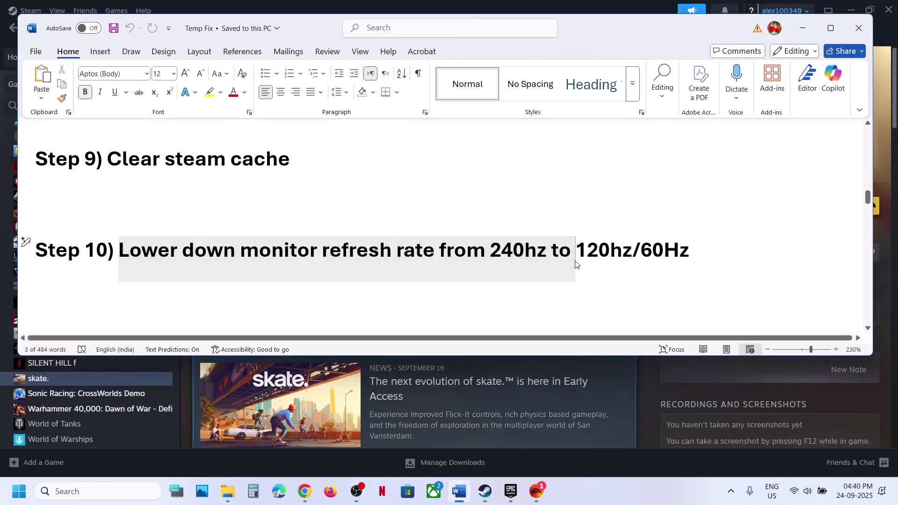
click(576, 261)
drag(495, 253, 691, 251)
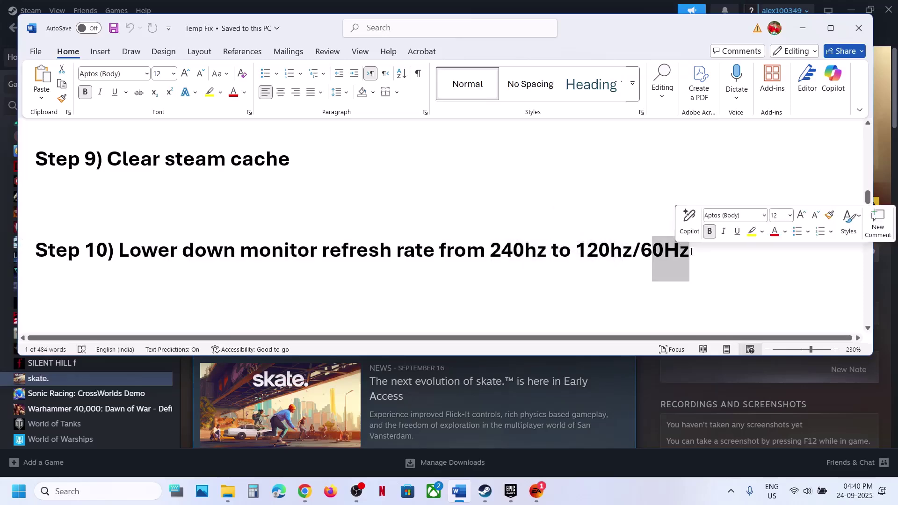
key(super+i)
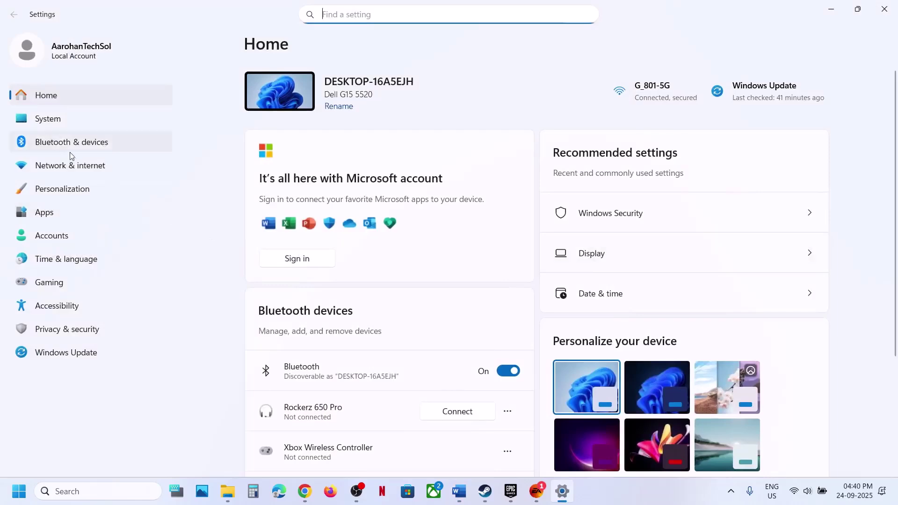
Step: Keep the refresh rate at 60.01 Hz under System > Display > Advanced display, then close Settings
click(48, 120)
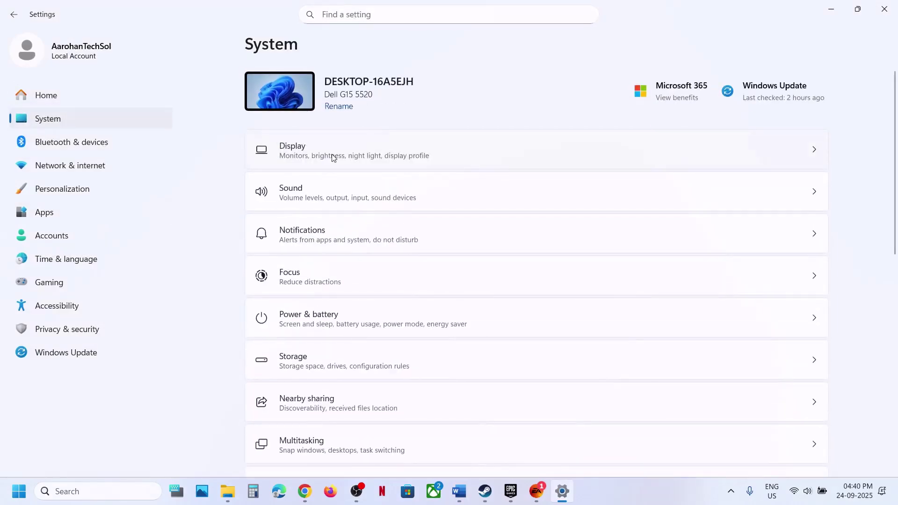
click(333, 157)
scroll(360, 309, down, 5)
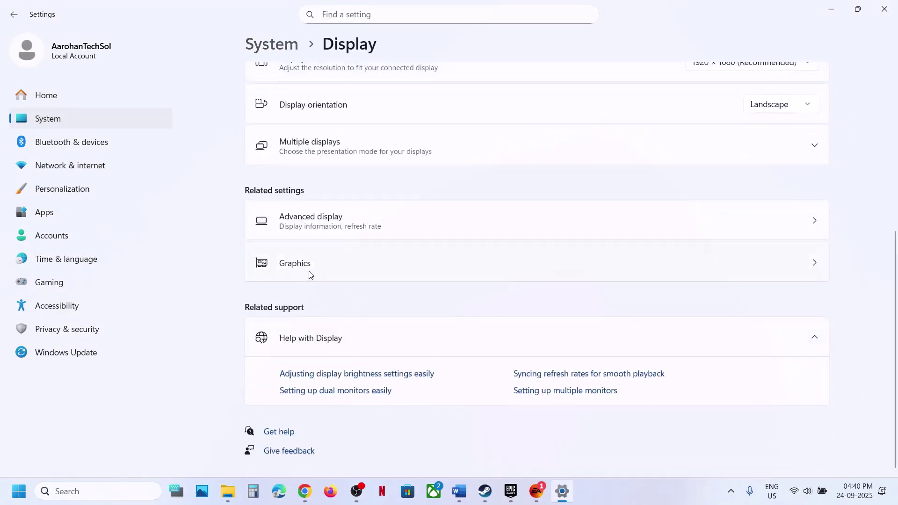
click(321, 226)
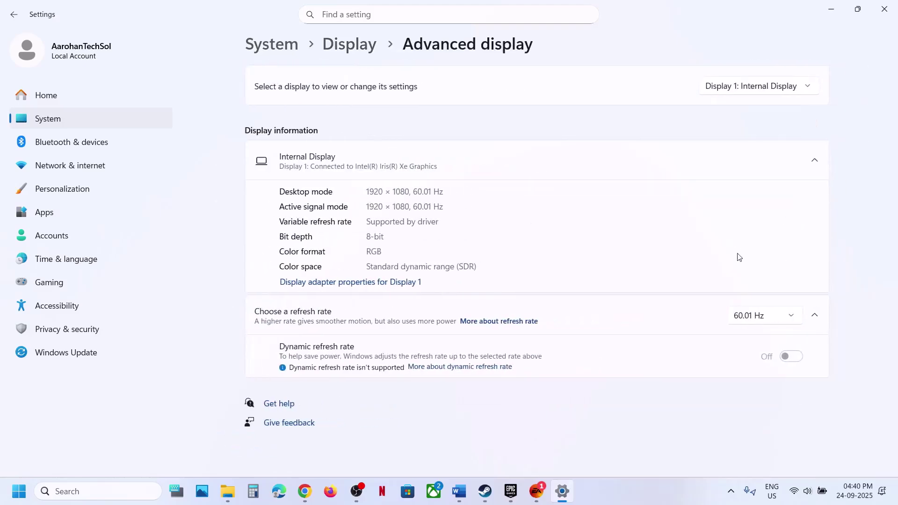
click(755, 317)
click(775, 318)
click(885, 9)
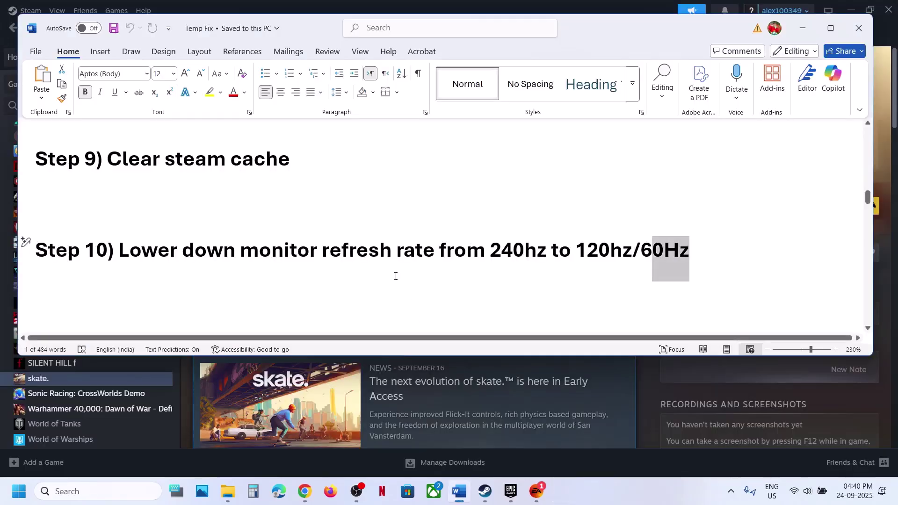
Step: Highlight Step 11's codec pack for media player instruction
scroll(395, 276, down, 3)
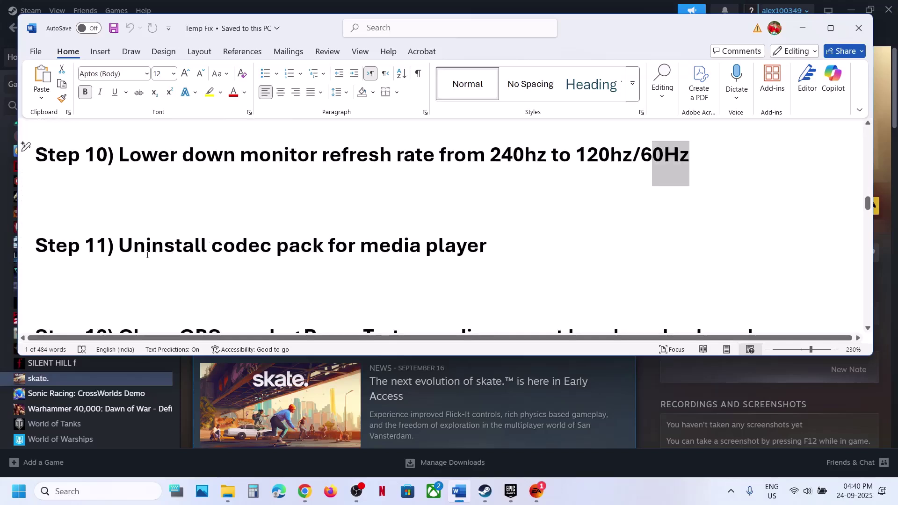
drag(147, 255, 487, 246)
click(486, 245)
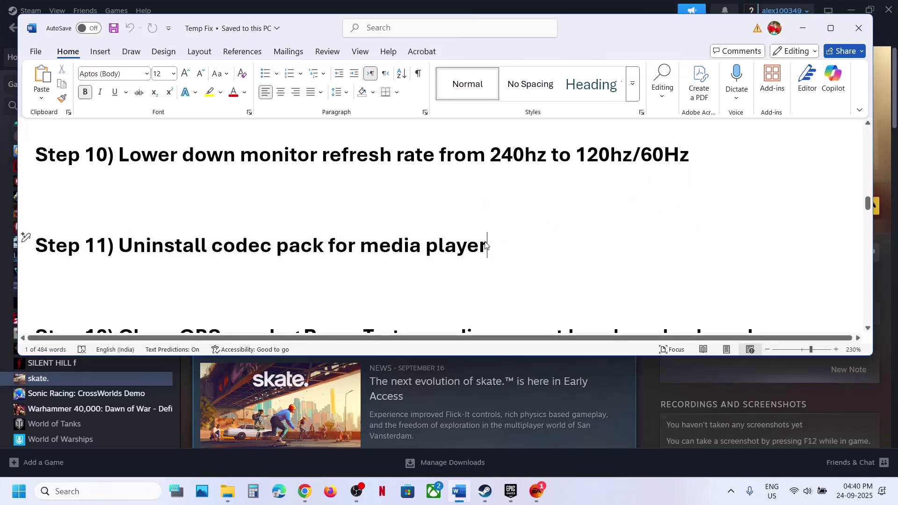
drag(267, 241, 489, 243)
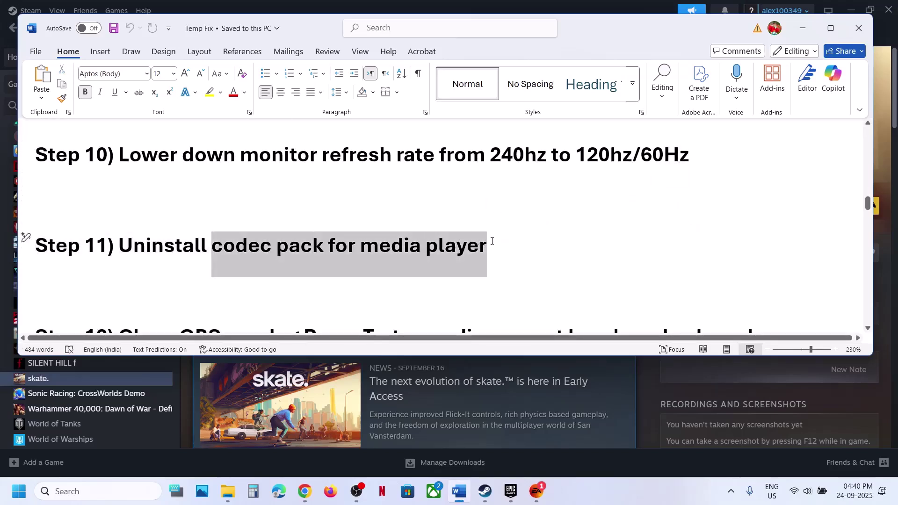
click(208, 280)
Step: Highlight 'Close OBS' and 'disconnect keychron keyboard' in Step 12 and Step 13's antivirus exception
scroll(213, 280, down, 2)
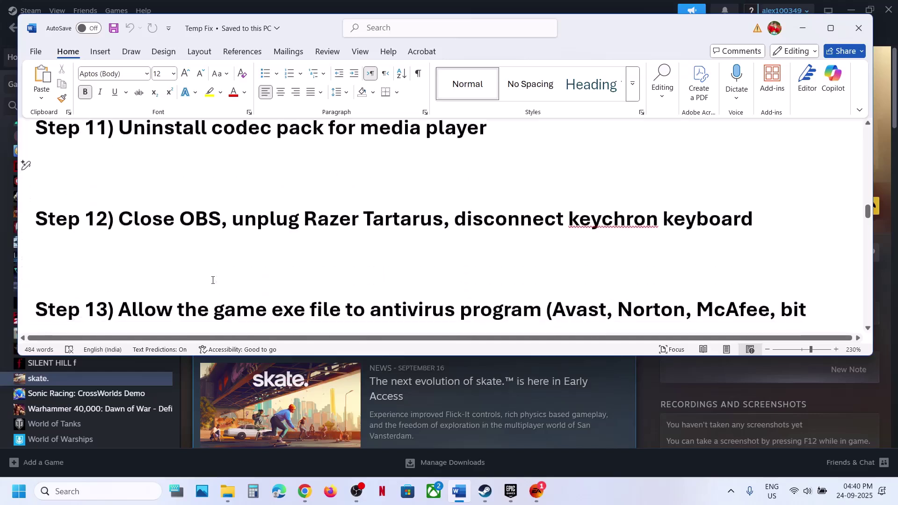
scroll(213, 280, up, 1)
drag(123, 262, 220, 261)
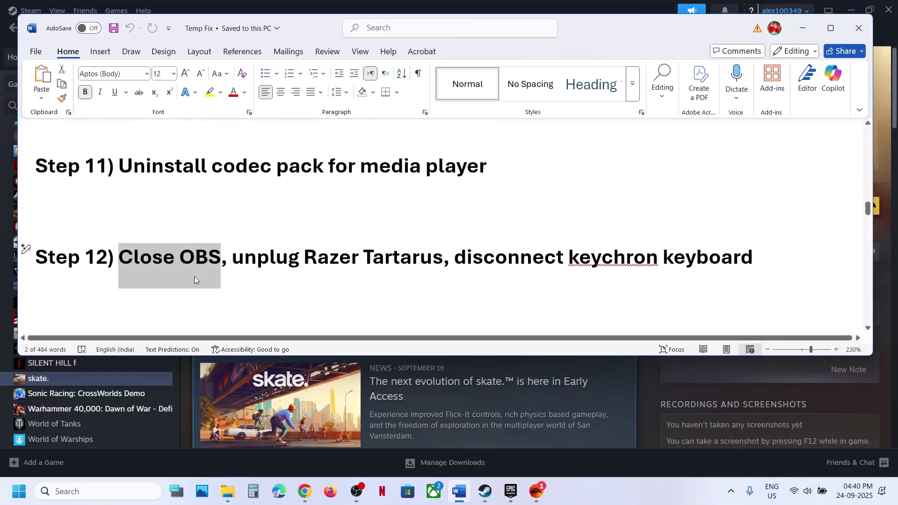
drag(246, 262, 710, 269)
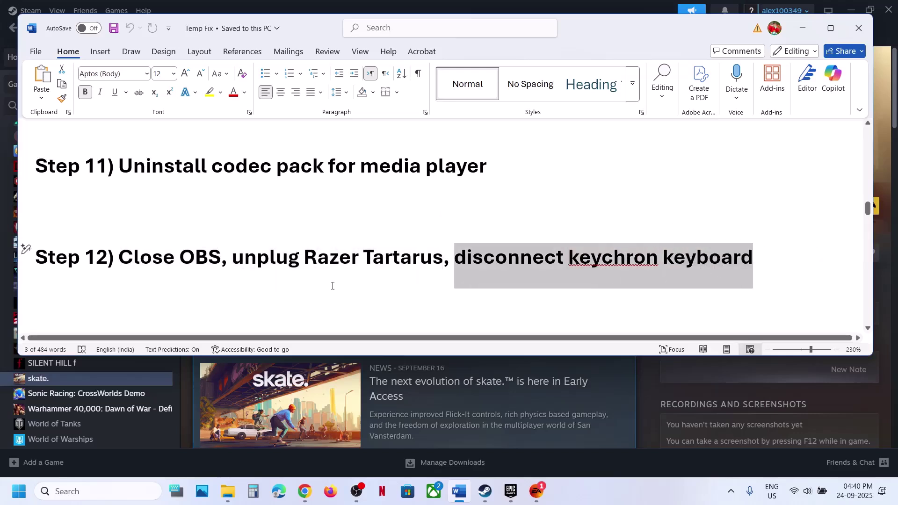
scroll(333, 286, down, 3)
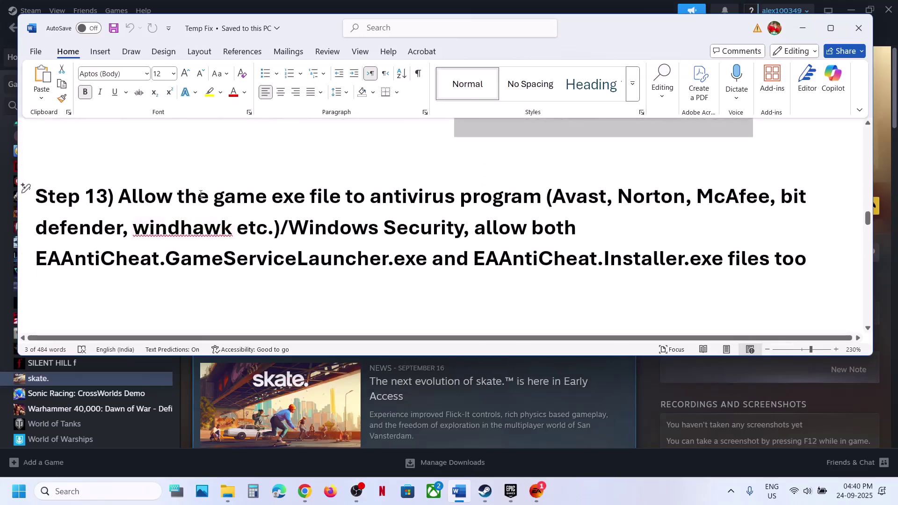
drag(118, 197, 545, 197)
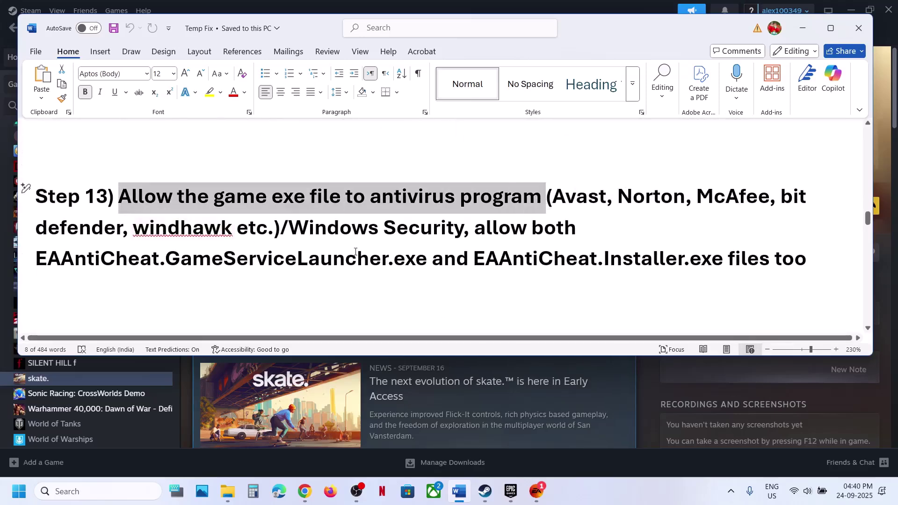
key(super+i)
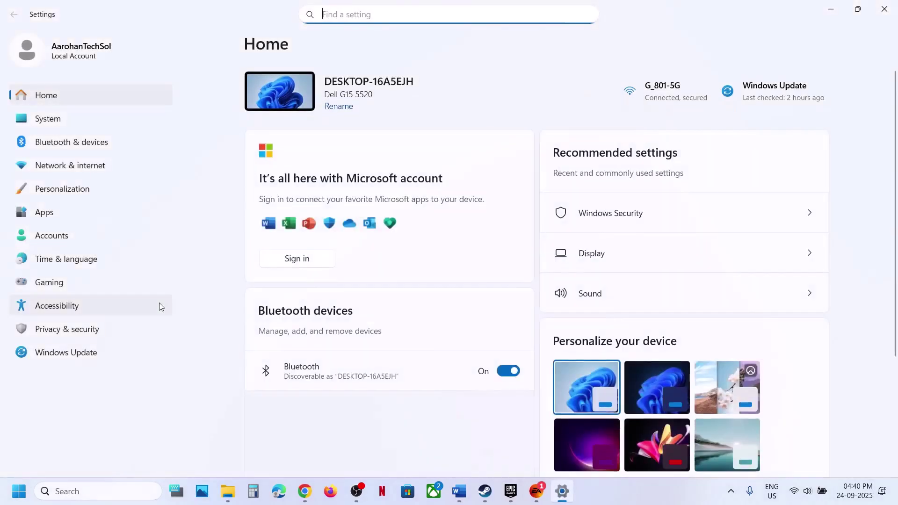
Step: Go to ransomware protection's apps allowed through Controlled folder access, approving the administrator prompt
click(103, 335)
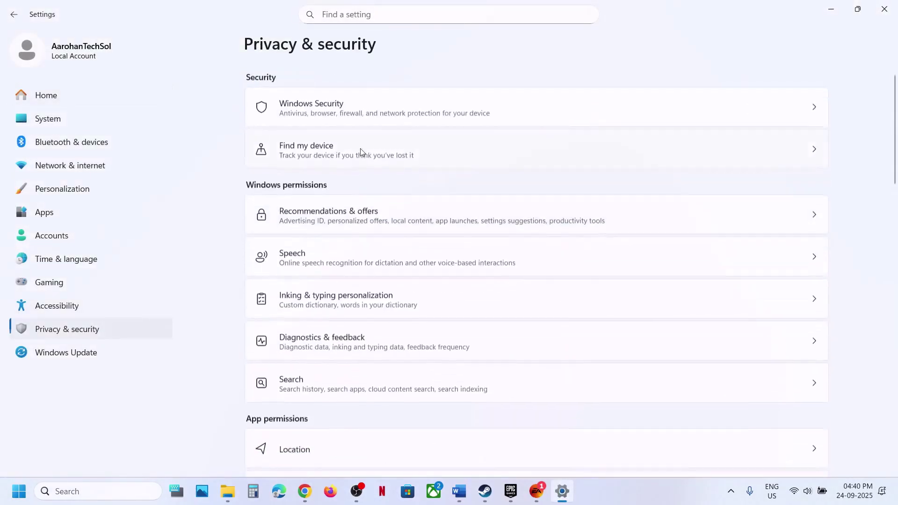
click(318, 115)
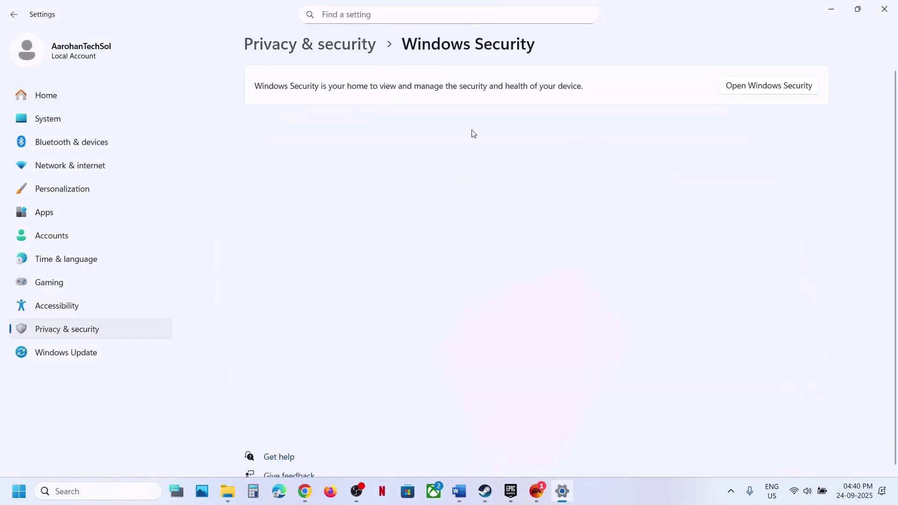
click(338, 170)
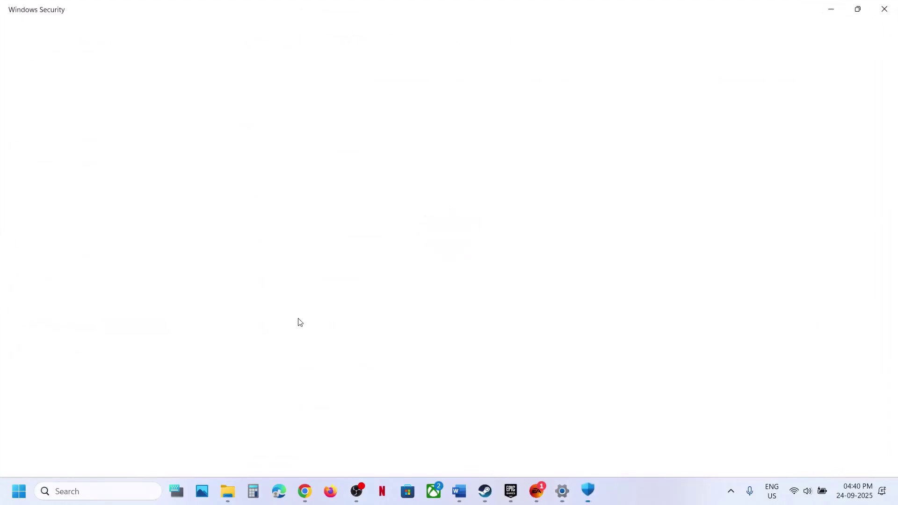
scroll(311, 334, down, 3)
scroll(308, 356, up, 1)
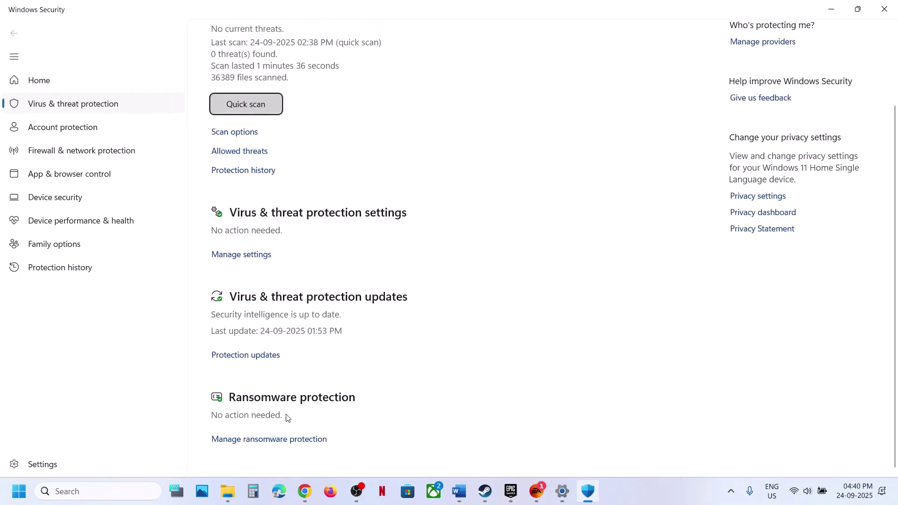
click(271, 440)
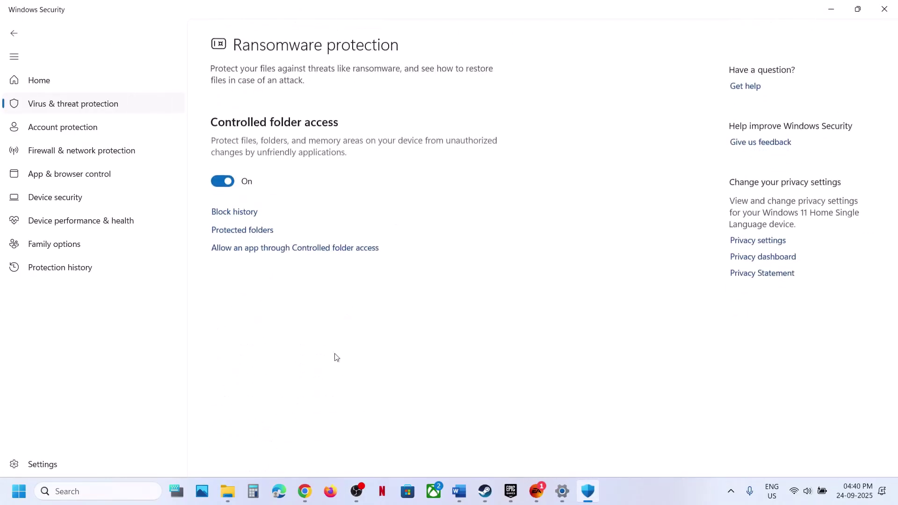
click(280, 246)
click(366, 342)
scroll(281, 133, down, 2)
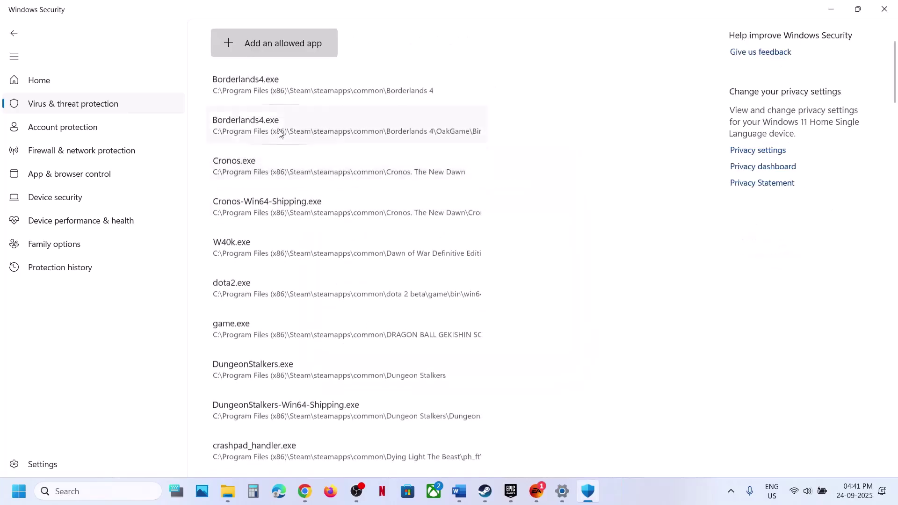
Step: Add the Skate application from steamapps\common\Skate as an allowed app
click(279, 52)
click(272, 87)
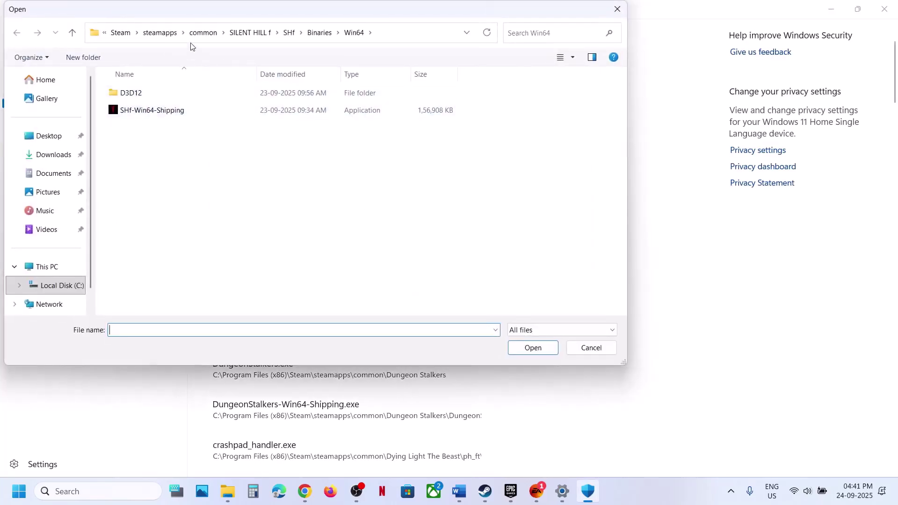
click(204, 32)
scroll(201, 182, down, 2)
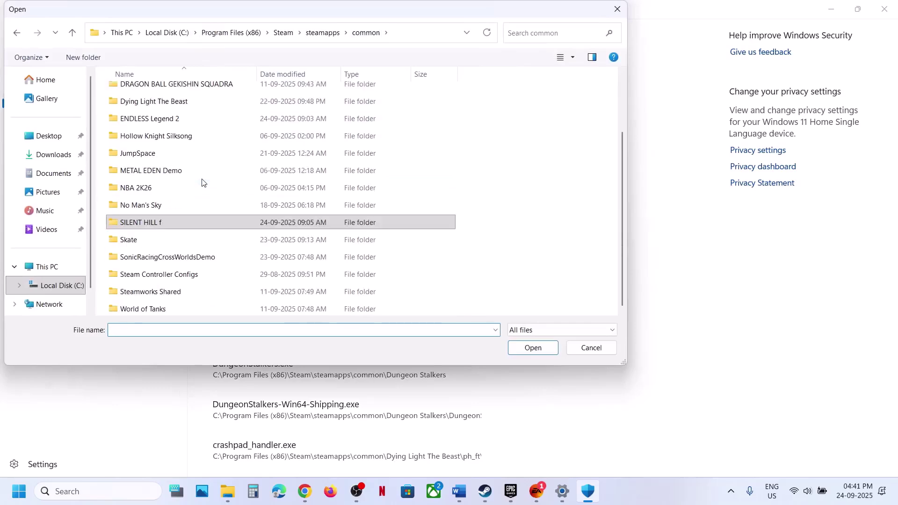
double_click(136, 241)
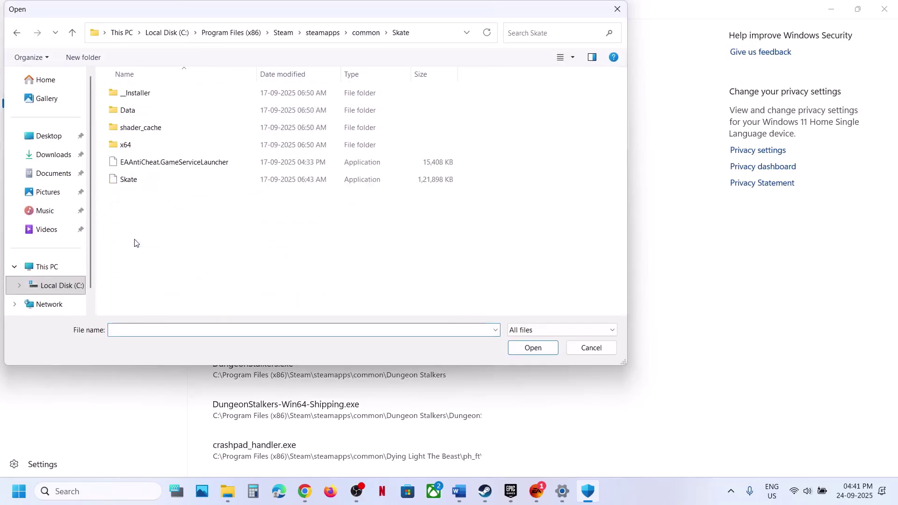
click(144, 184)
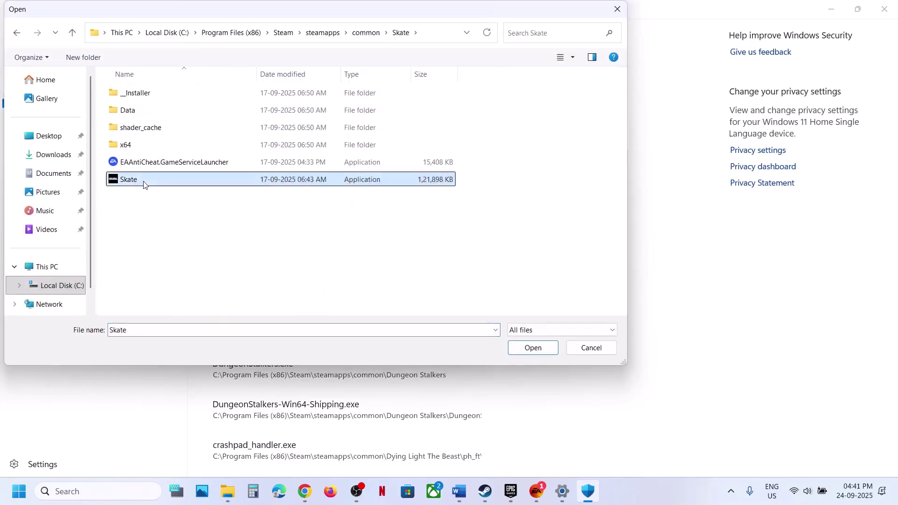
click(533, 349)
Step: Add EAAntiCheat.GameServiceLauncher as an allowed app
click(301, 54)
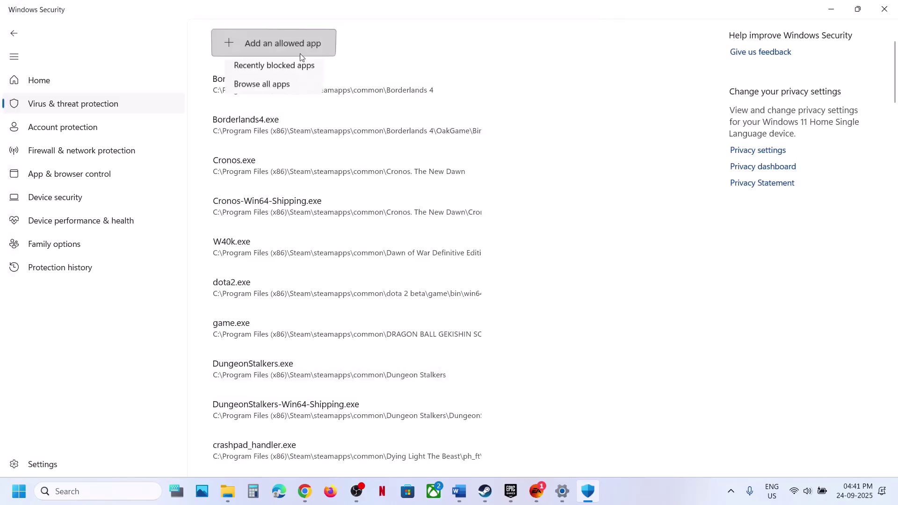
click(280, 85)
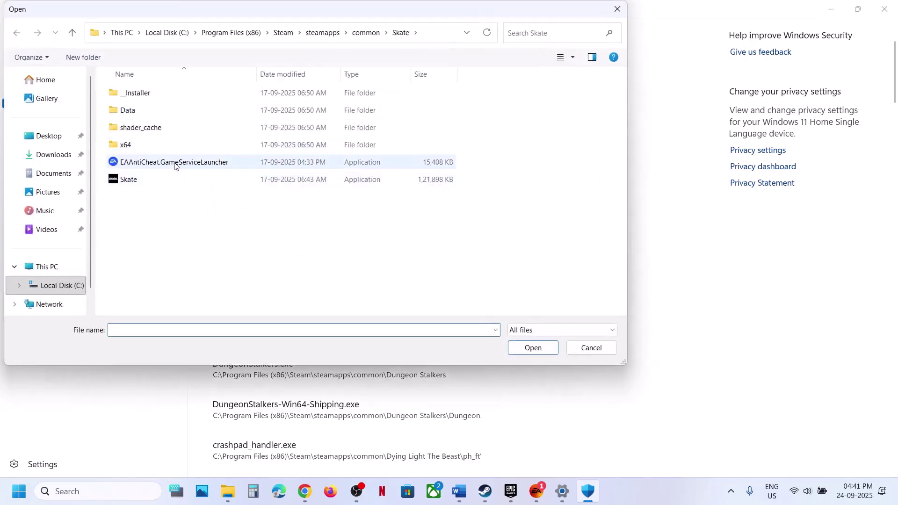
click(175, 164)
click(532, 349)
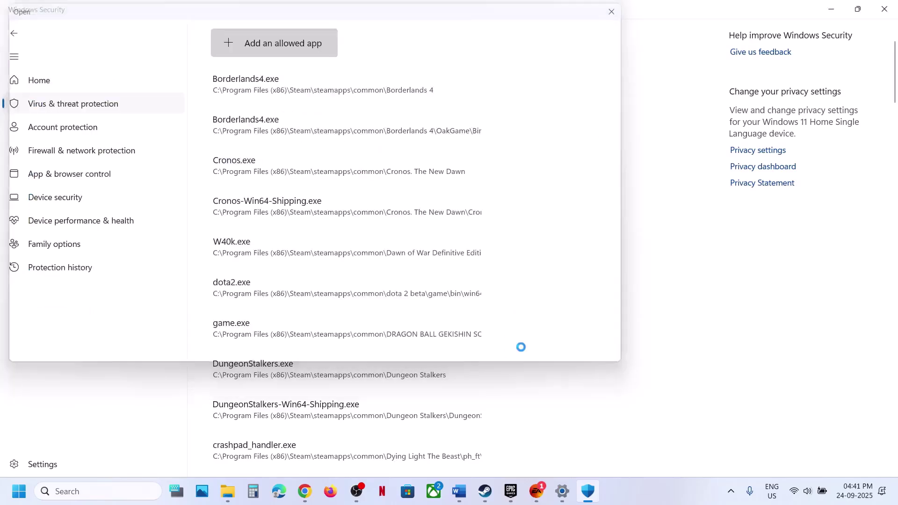
Step: Add EAAntiCheat.Installer from _Installer\EAAntiCheat as an allowed app
click(303, 54)
click(284, 91)
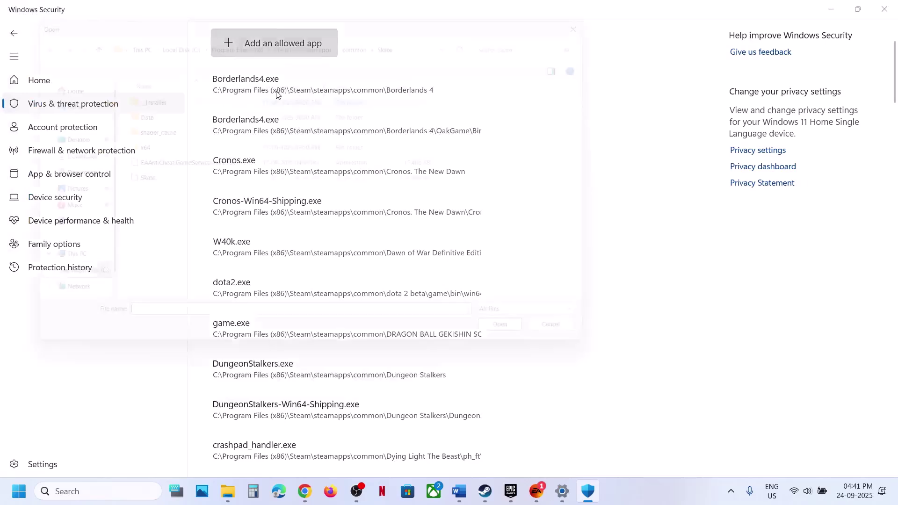
double_click(154, 93)
double_click(152, 97)
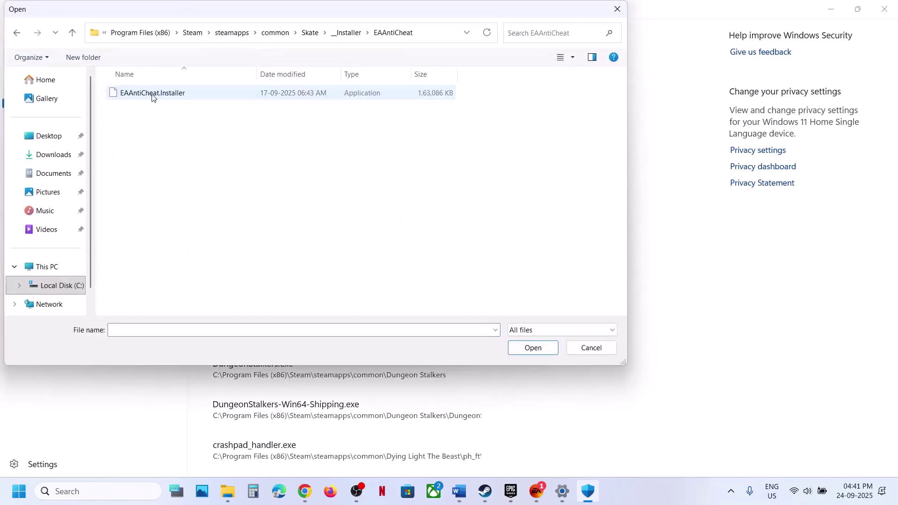
click(172, 96)
click(533, 348)
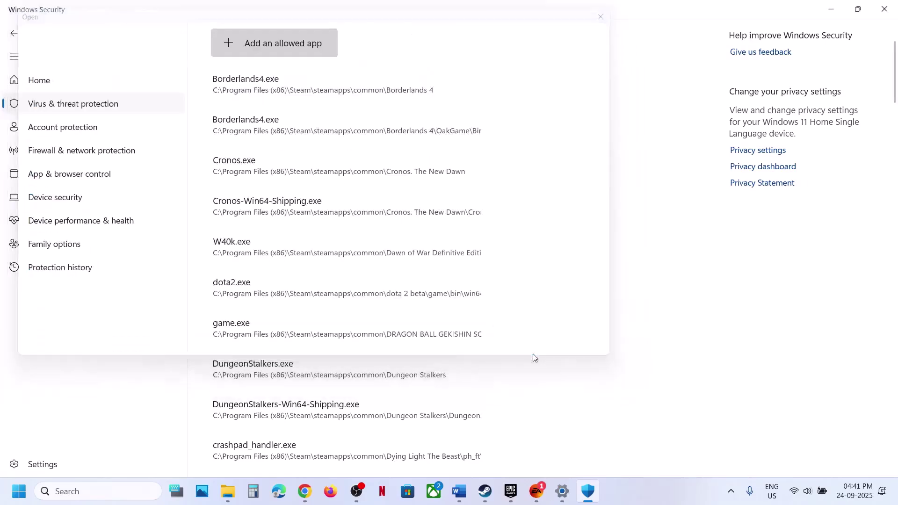
Step: Browse to C:\Program Files\EA Games\Skate, cancel without adding, and close Windows Security
click(305, 44)
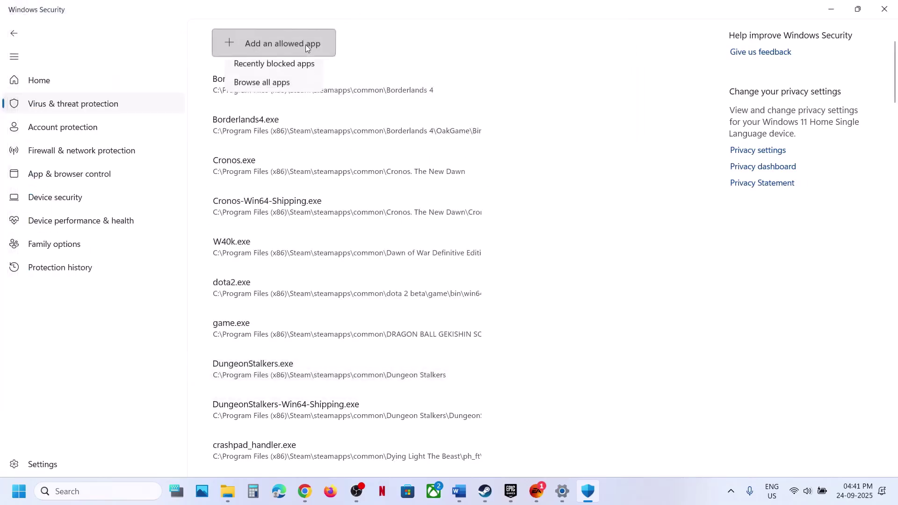
click(281, 90)
click(49, 271)
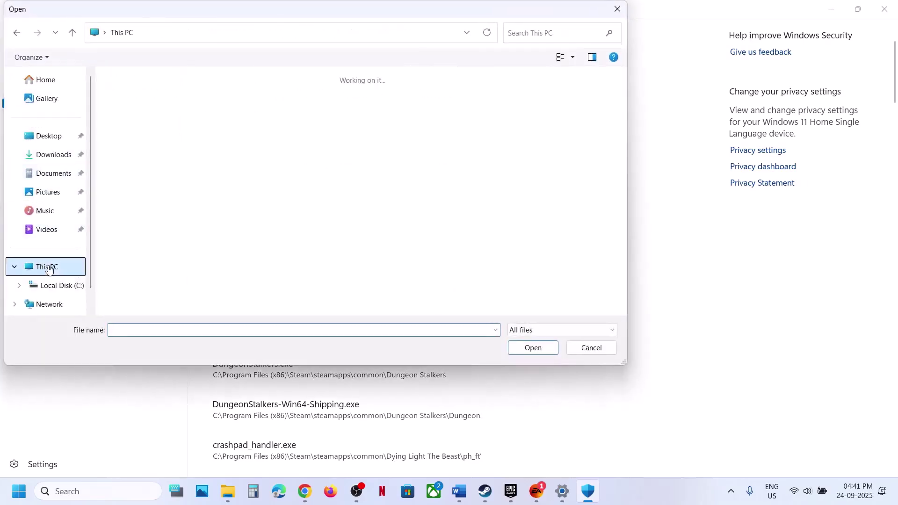
double_click(169, 98)
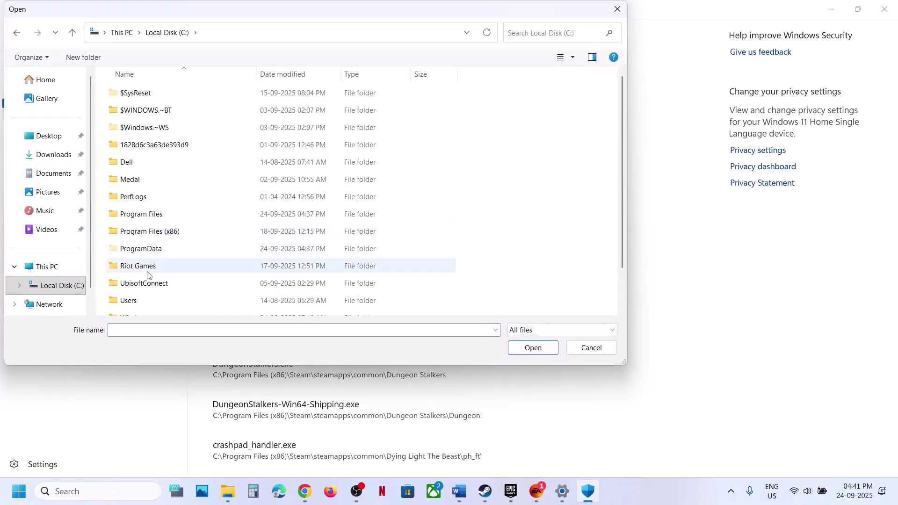
scroll(146, 275, down, 1)
click(157, 173)
double_click(157, 178)
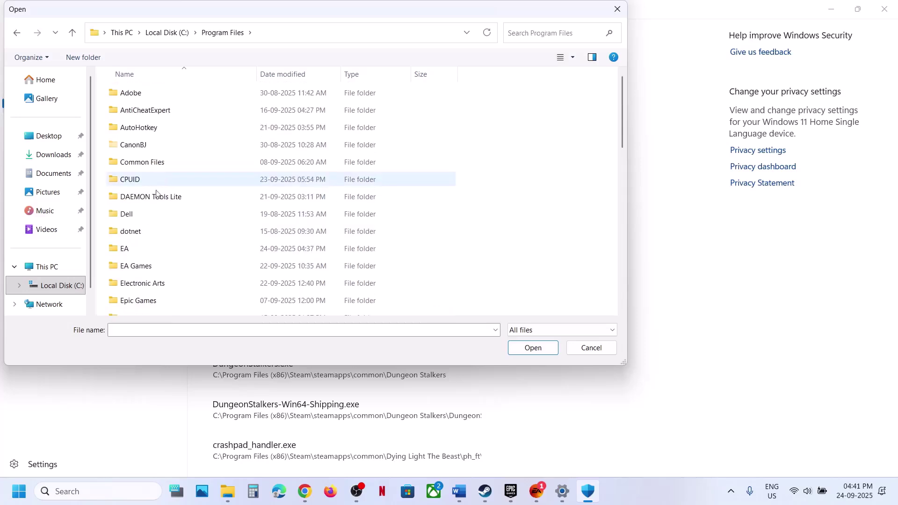
double_click(143, 266)
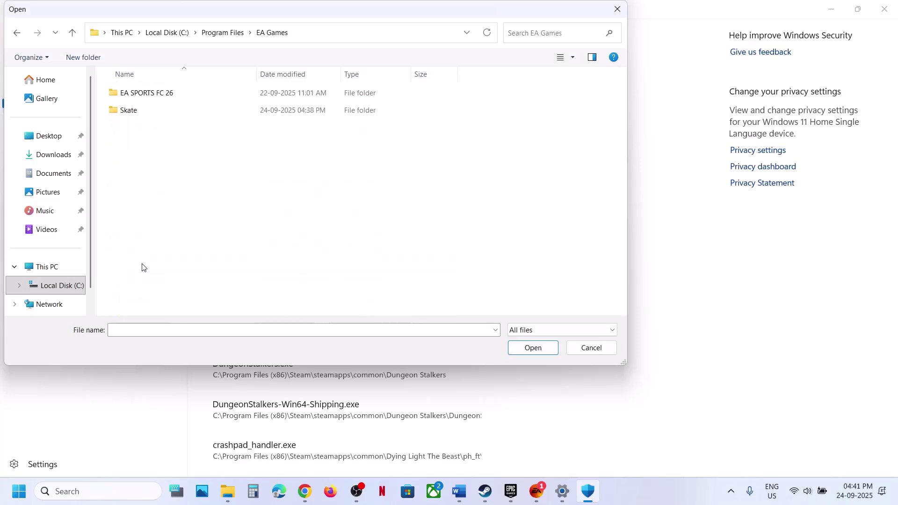
double_click(138, 112)
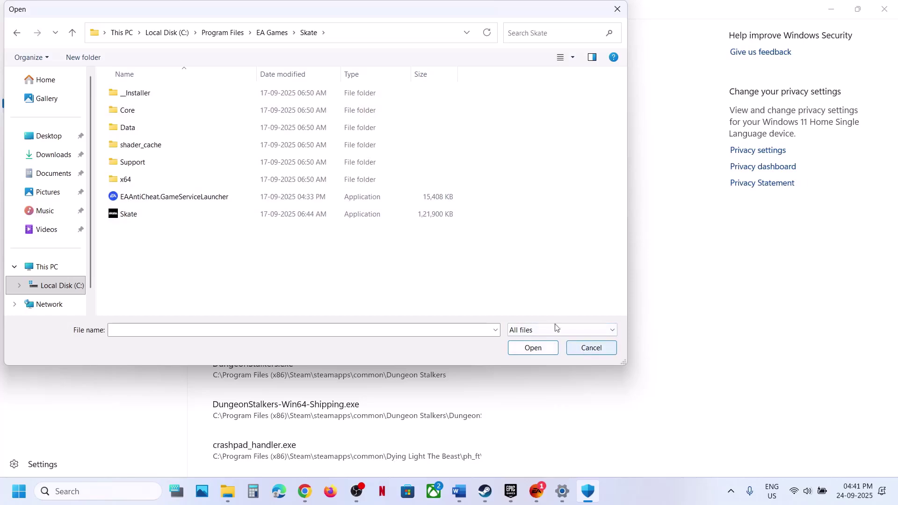
click(584, 352)
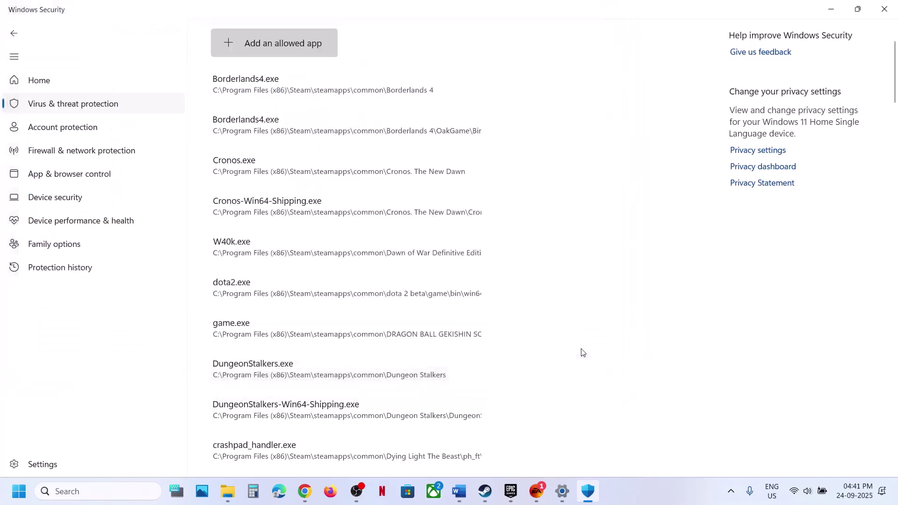
click(888, 14)
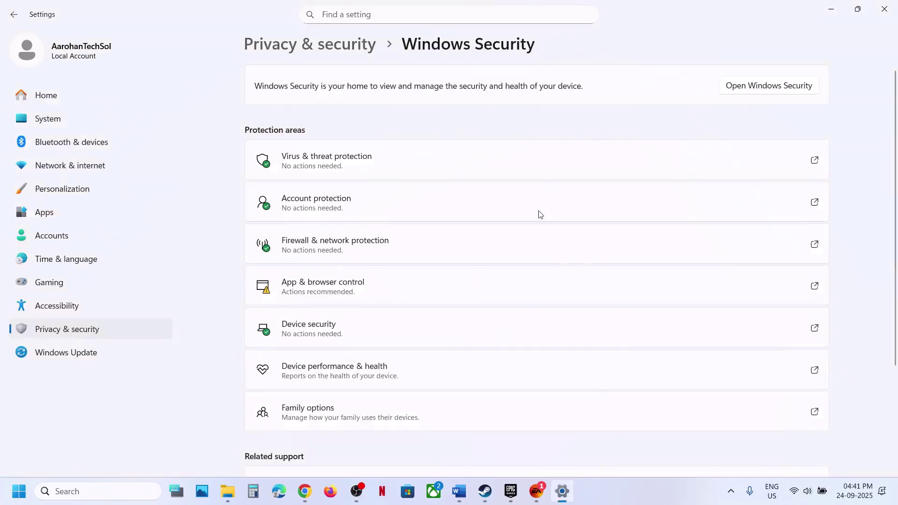
Step: Close Settings and briefly highlight the example antivirus names in the Temp Fix notes' Step 13
click(888, 18)
scroll(378, 292, down, 2)
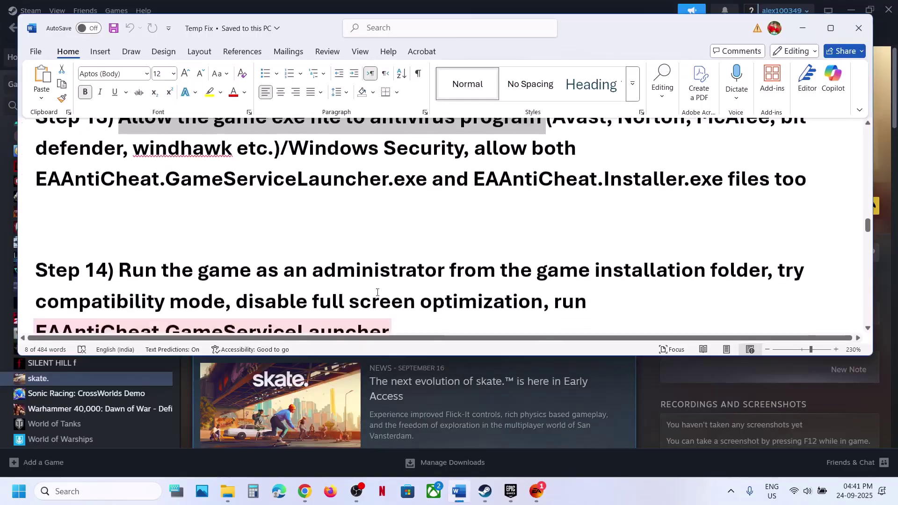
scroll(378, 292, up, 3)
click(254, 239)
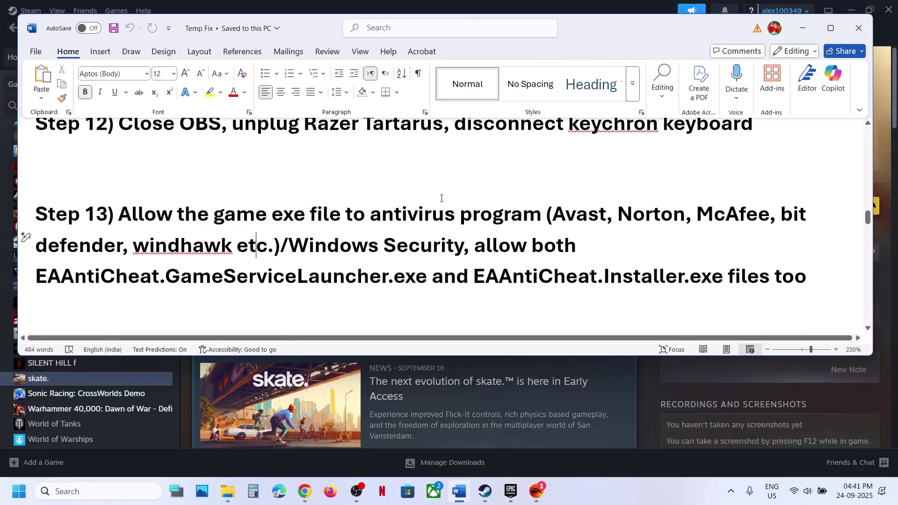
drag(391, 215, 277, 240)
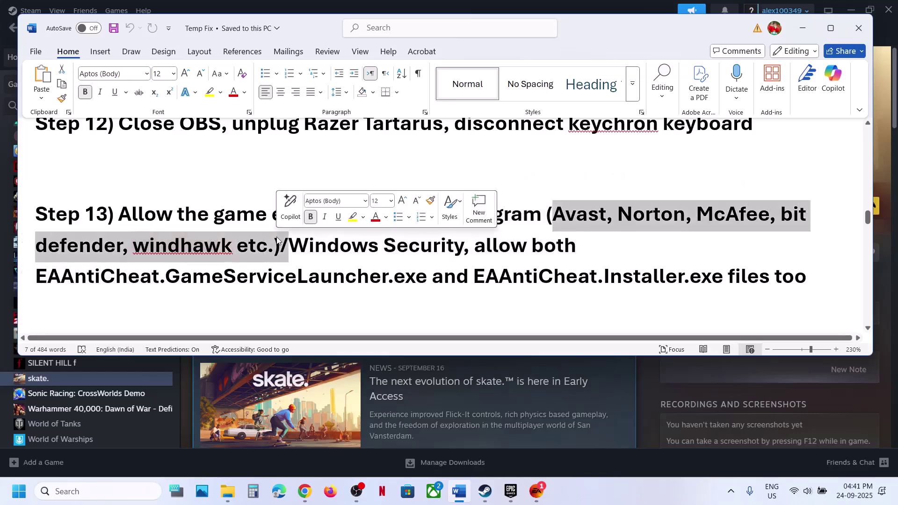
click(327, 246)
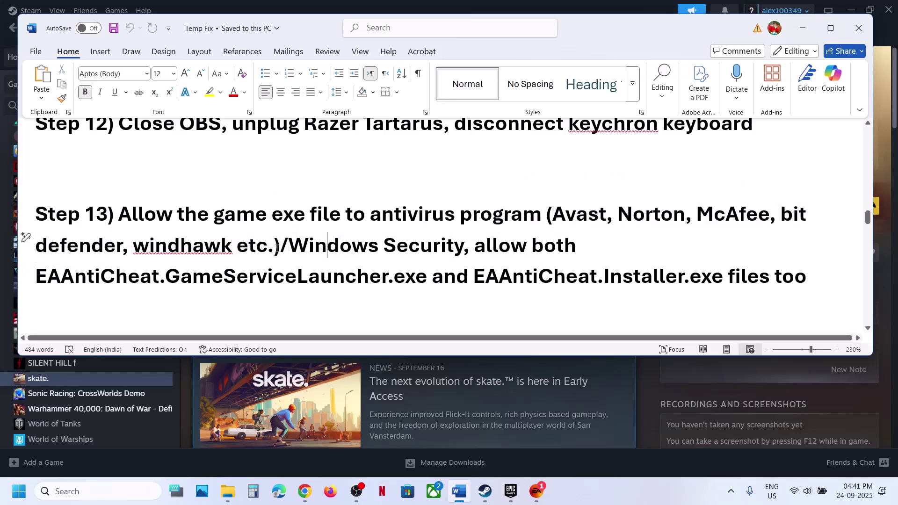
scroll(322, 252, down, 4)
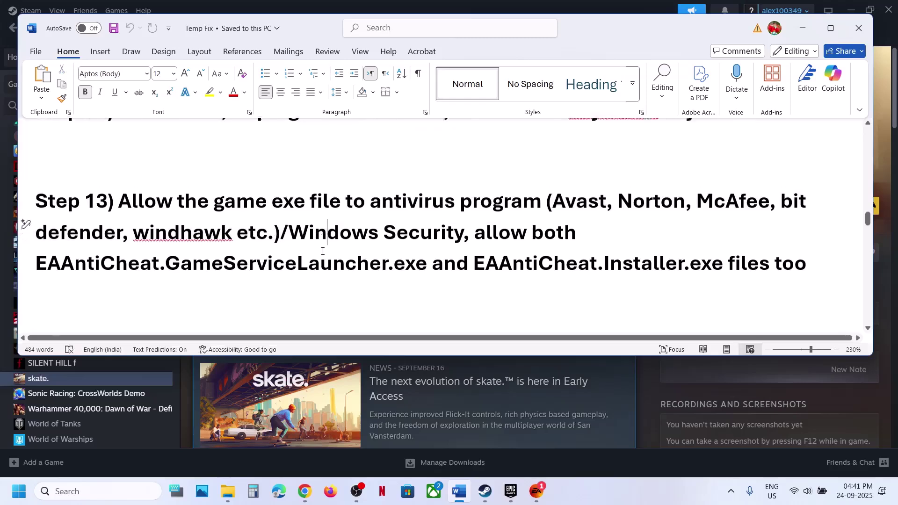